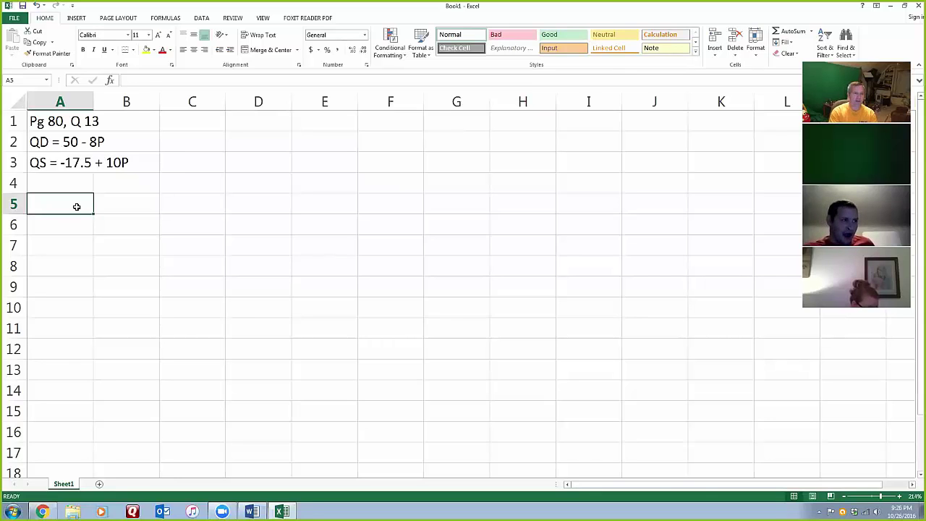
Enter 'QD = QS', '50 - 8P = -17.5 + 10P' and '67.5 = 18P' in A5:A7.
type("QD = QS")
key("Return")
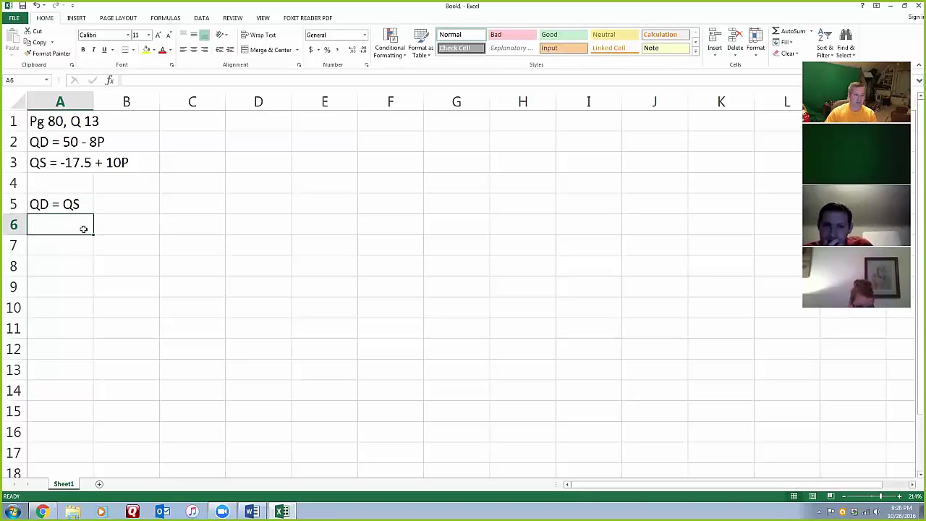
type("50 - ")
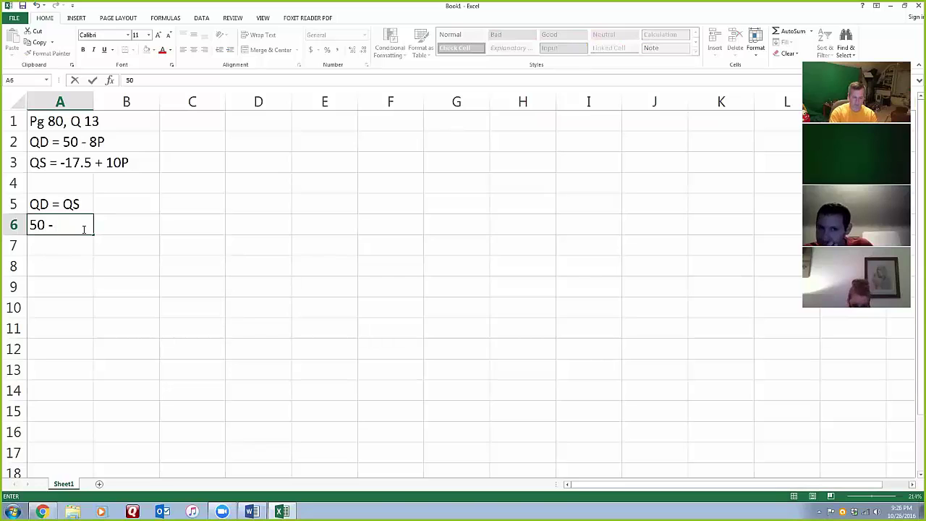
type("8P =")
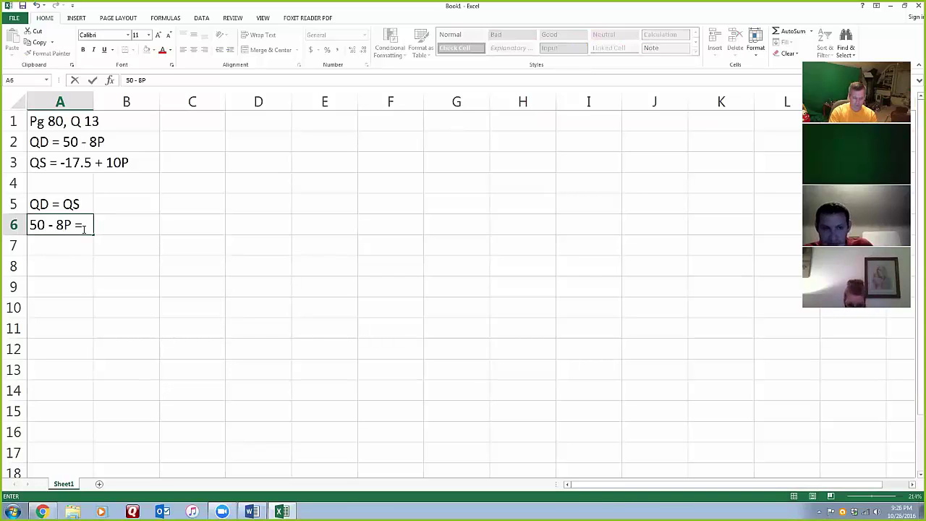
type(" -17.5 + 10P")
key("Return")
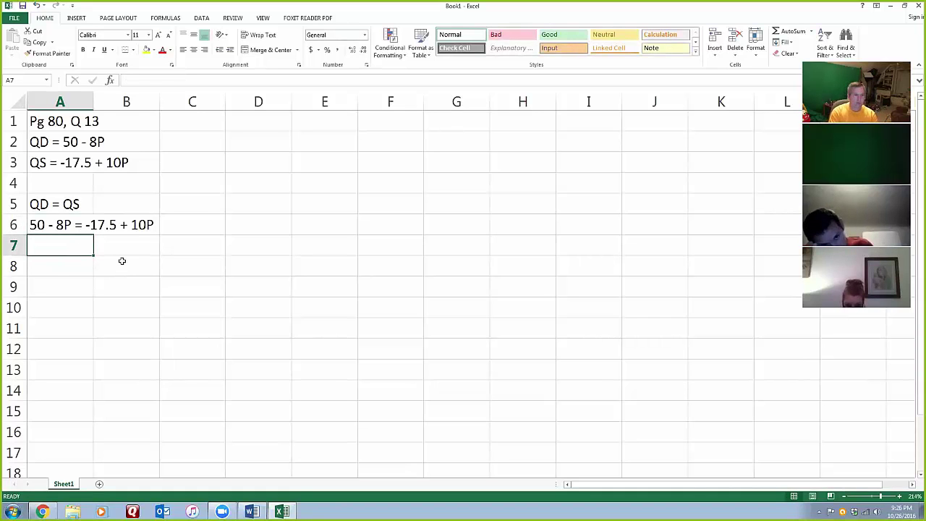
type("67.5")
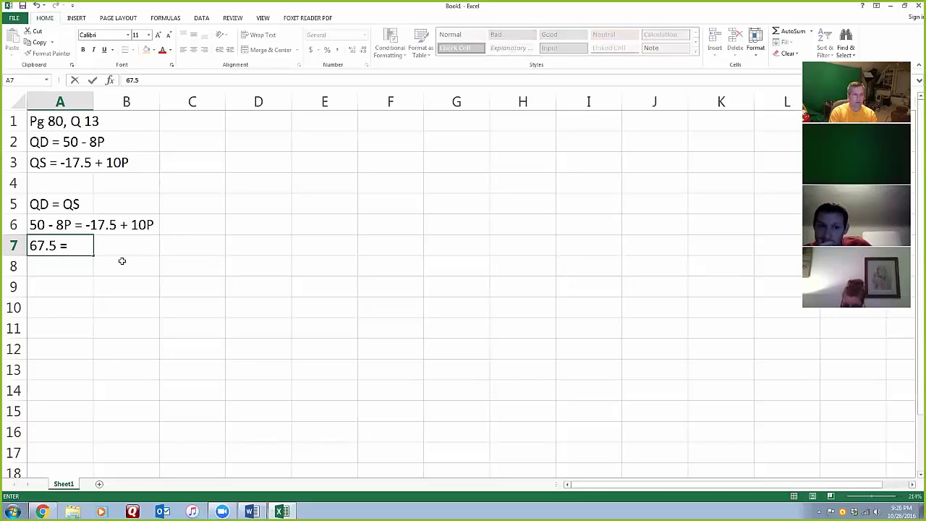
type(" = 18P")
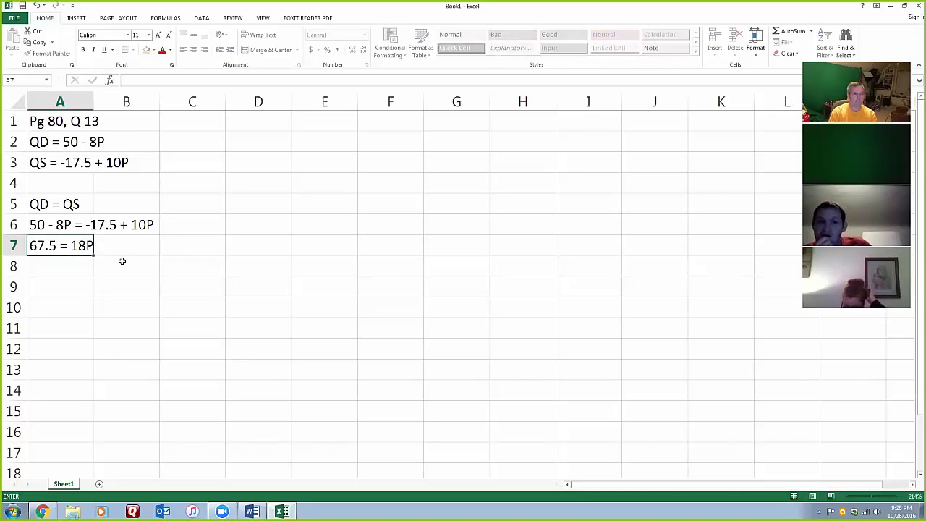
key("Return")
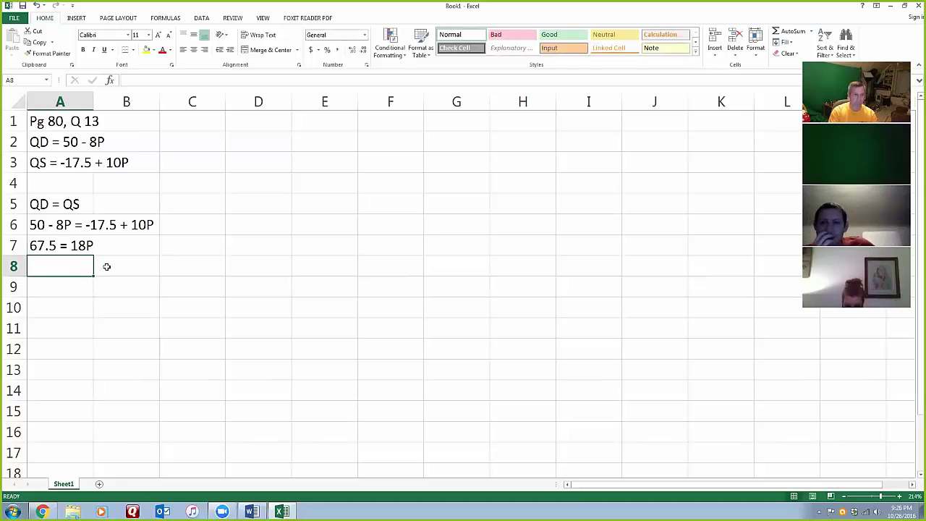
type("=67")
Commit the A8 entry and cancel the stray 8 typed in A9, returning to A8.
key("Return")
type("8")
key("Escape")
key("Up")
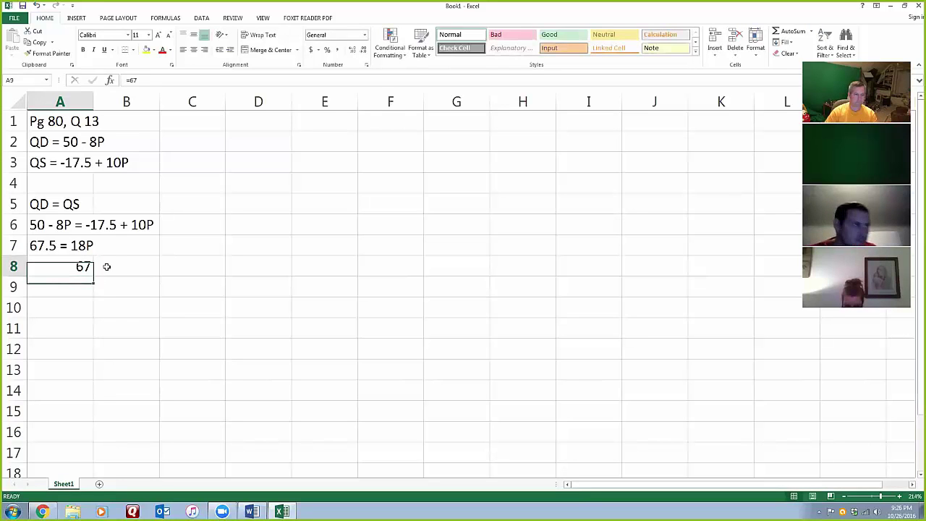
Compute 67.5/18 as 3.75, move it to B8, and label A8 'P ='.
type("67.5/18")
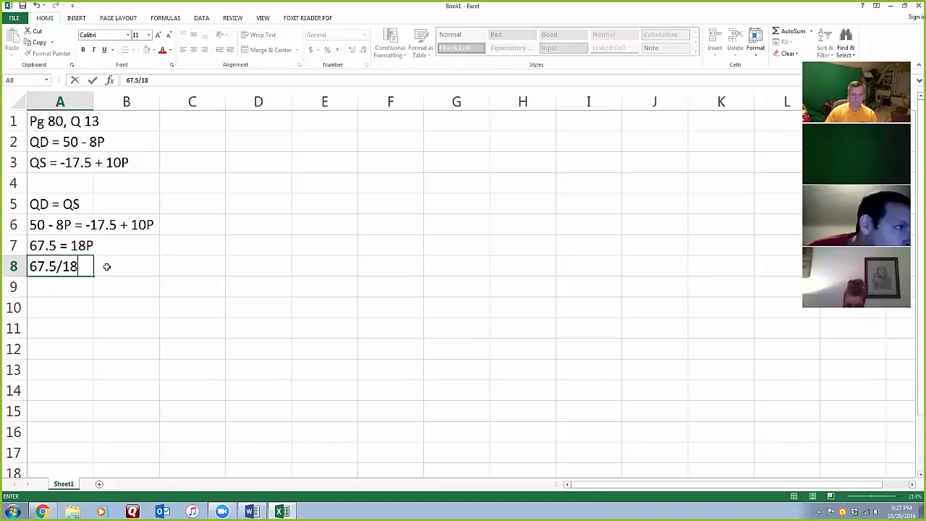
type("=")
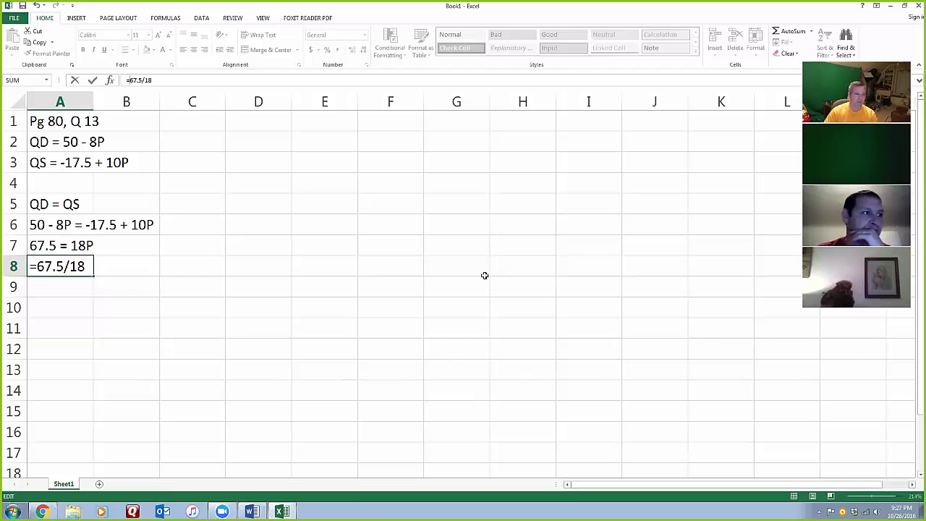
key("Return")
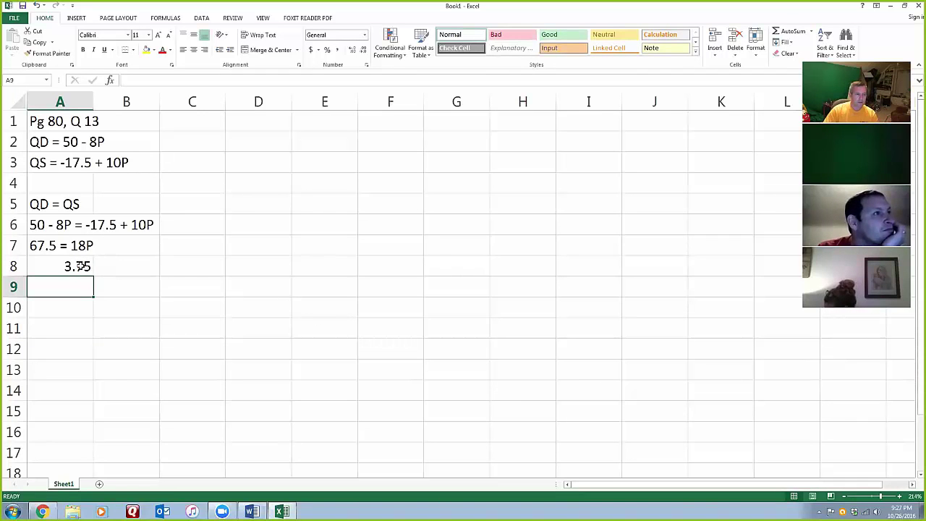
left_click(79, 266)
key("ctrl+shift+plus")
key("Return")
type("P =")
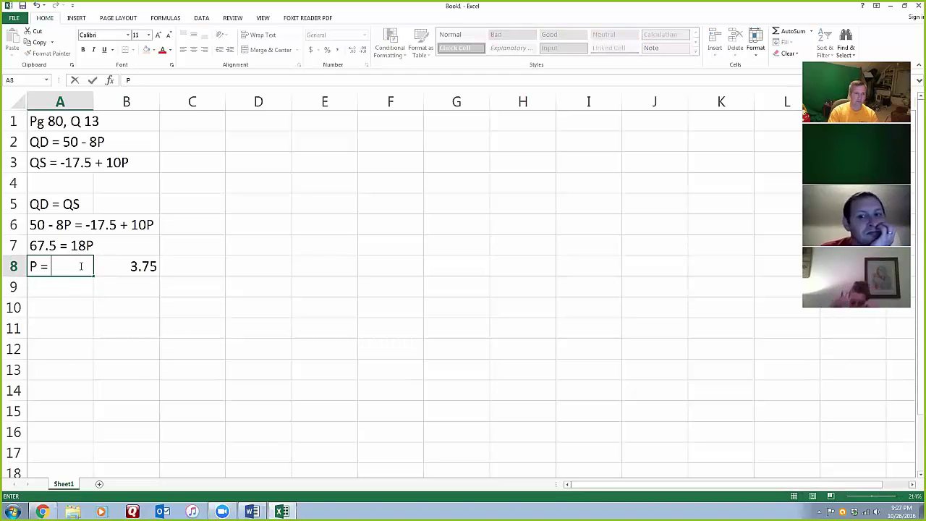
key("Return")
Right-align the 'P =' label and show B8 as left-aligned Currency $3.75.
left_click(80, 265)
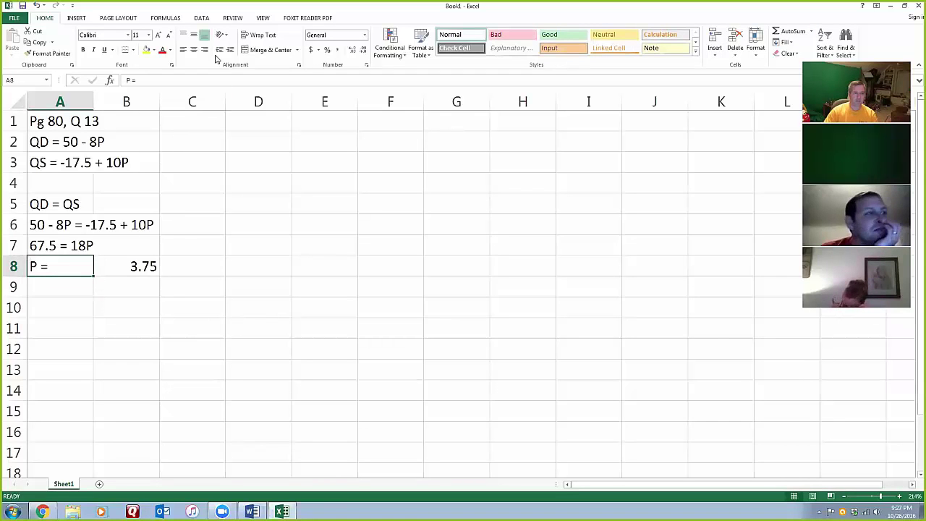
left_click(138, 266)
left_click(363, 35)
left_click(342, 94)
left_click(178, 266)
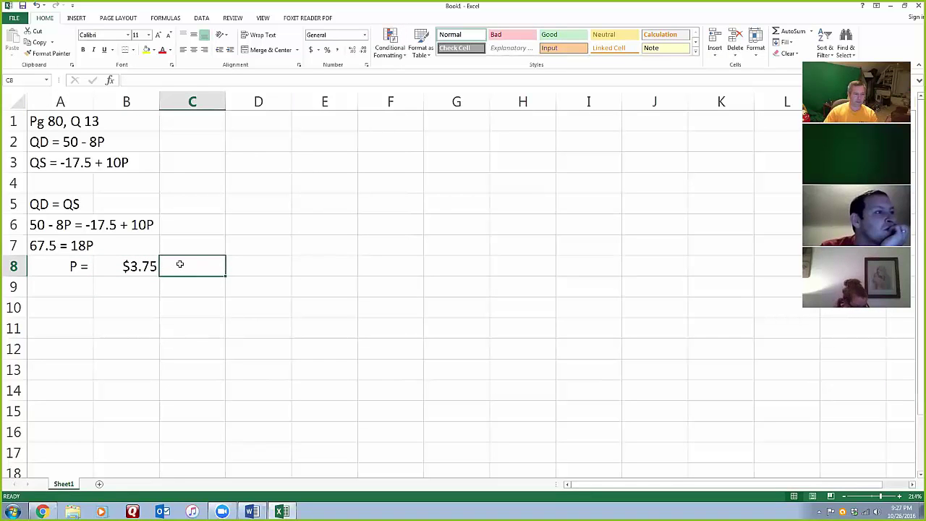
left_click(140, 267)
left_click(183, 49)
left_click(74, 288)
left_click(77, 305)
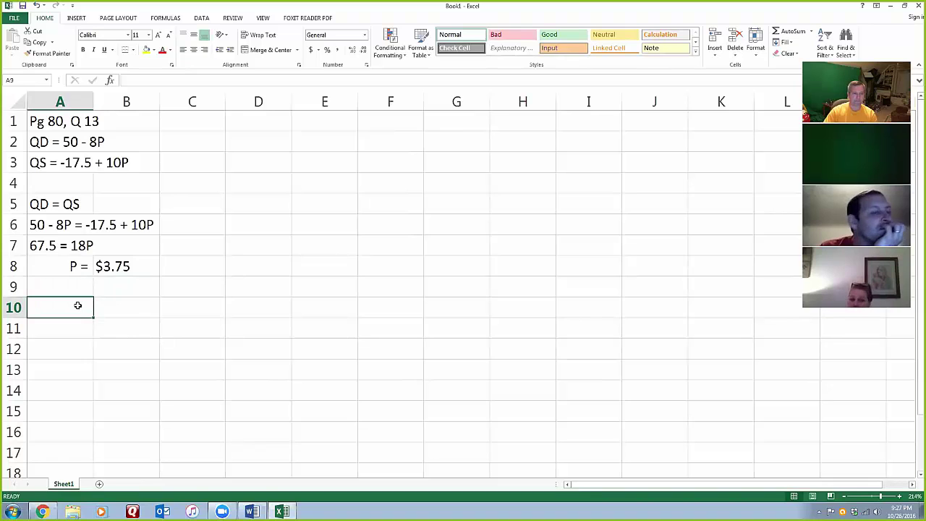
Enter =50-8*B8 in A9 and format the result as General so it shows 20.
left_click(78, 289)
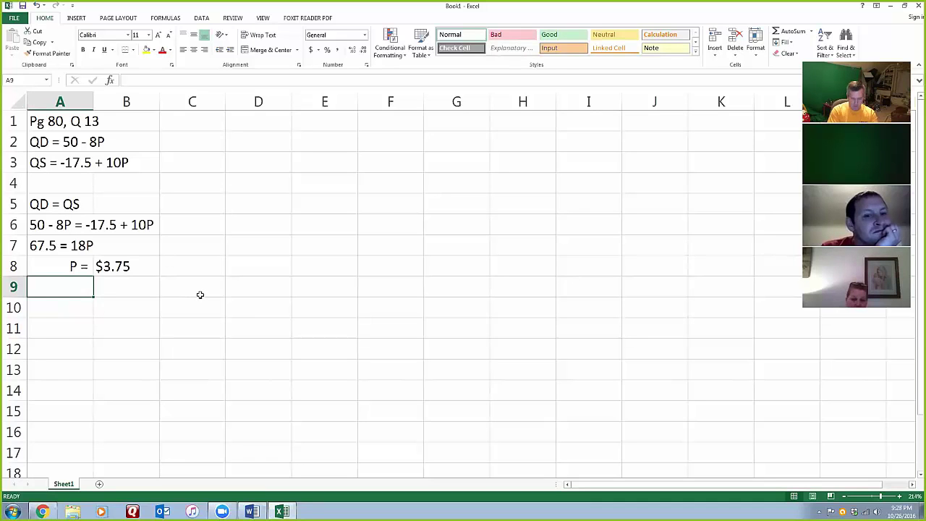
type("=50")
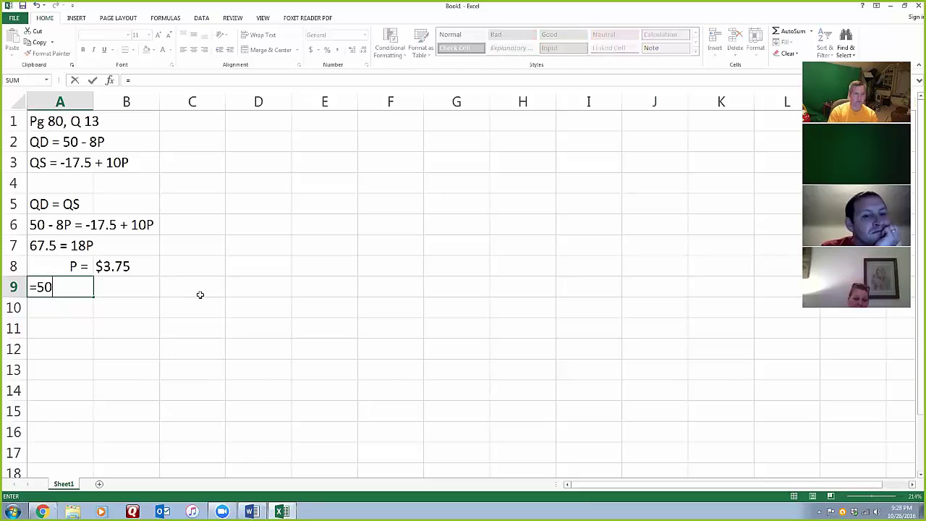
type("-8*")
left_click(144, 266)
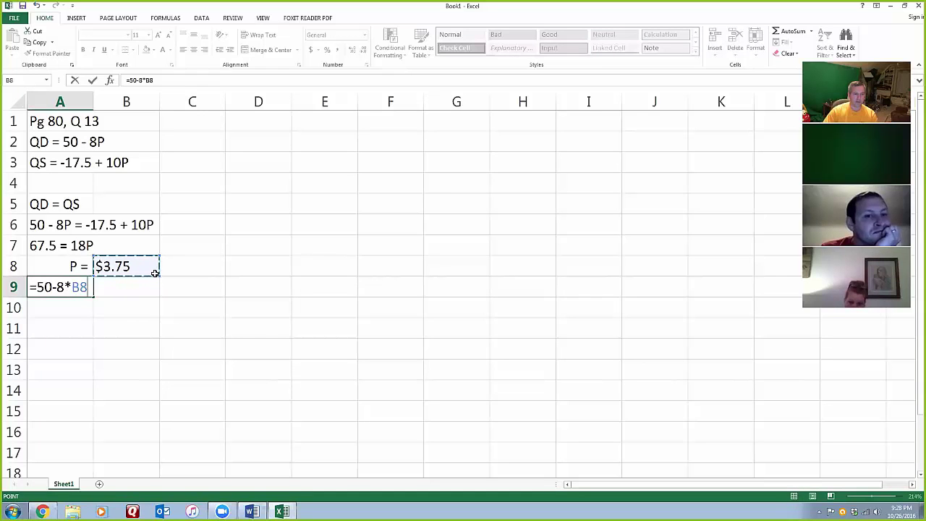
key("Return")
left_click(70, 287)
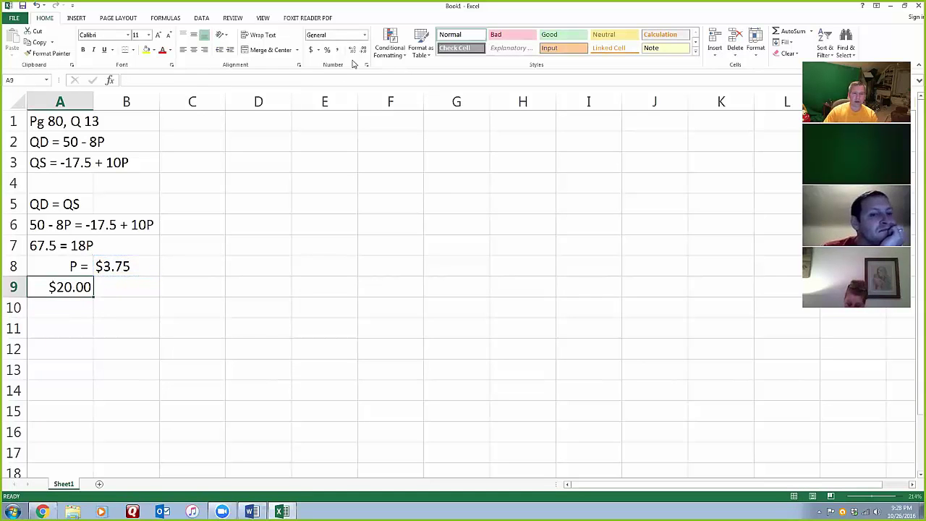
left_click(364, 35)
left_click(341, 51)
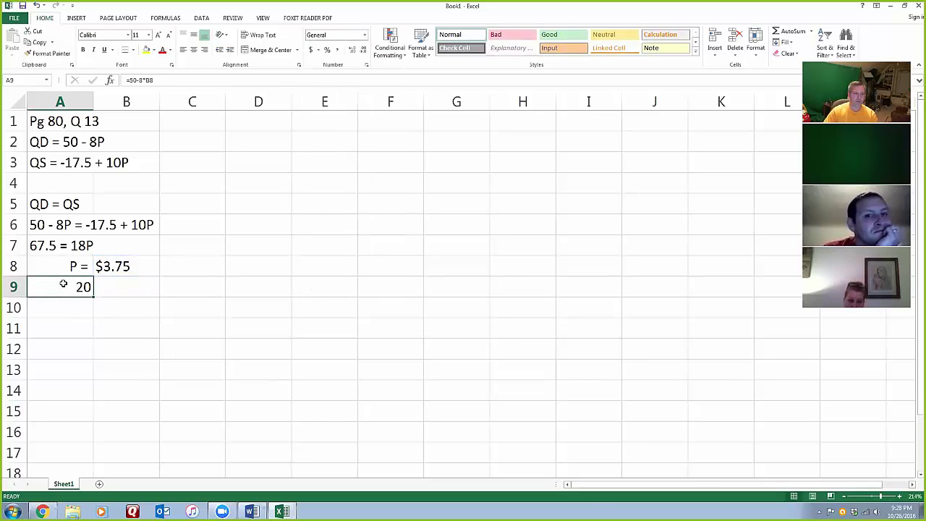
left_click(76, 308)
left_click(69, 289)
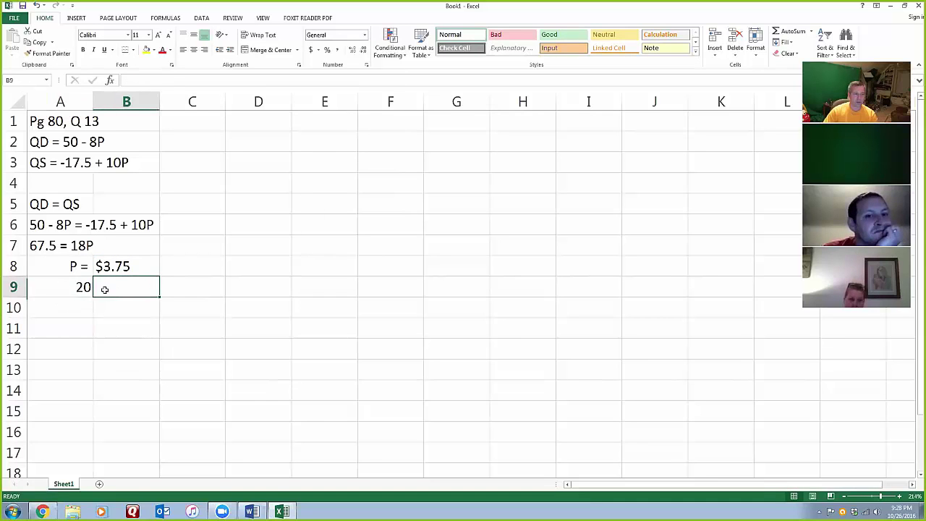
Move the quantity result to B9 and label A9 'QD ='.
key("ctrl+x")
key("Right")
key("ctrl+v")
key("Left")
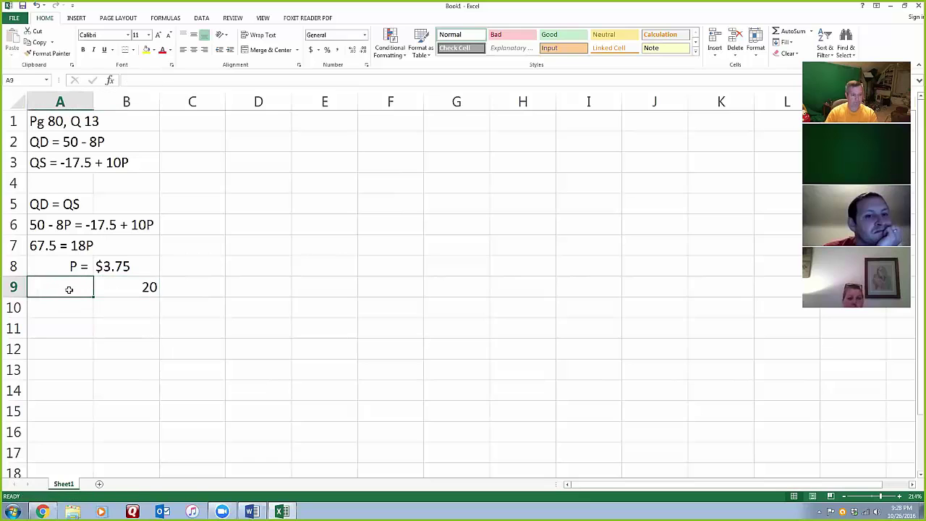
type("QD = Q")
key("BackSpace")
key("BackSpace")
key("Return")
Label A10 'QS =' and right-align both the QD = and QS = labels.
type("QS =")
key("Tab")
left_click(69, 289)
key("shift+Down")
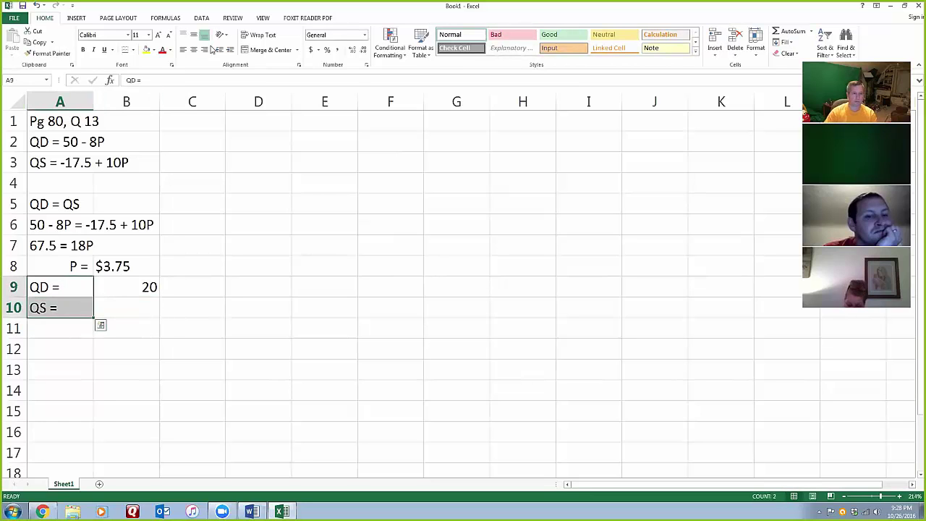
left_click(204, 49)
Enter =-17.5+10*B8 in B10 and format it as General, showing 20.
left_click(120, 299)
type("=")
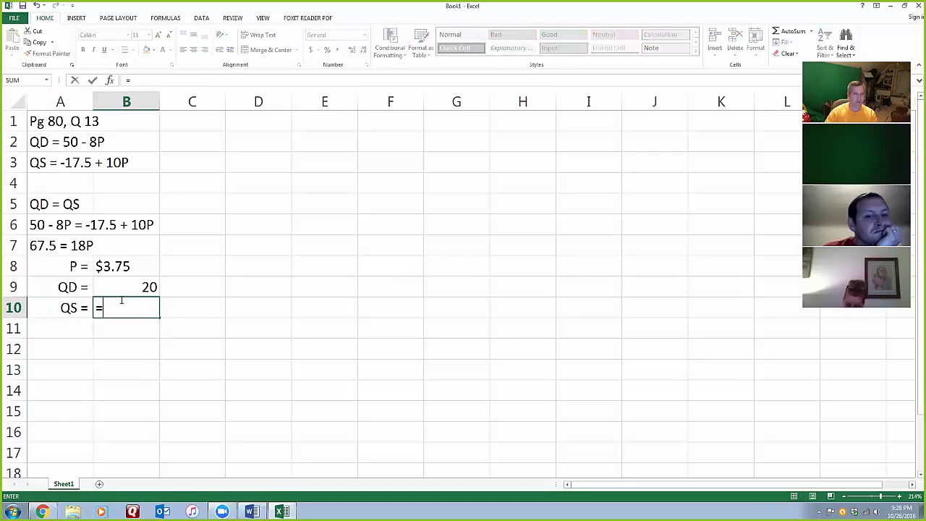
type("-17.5")
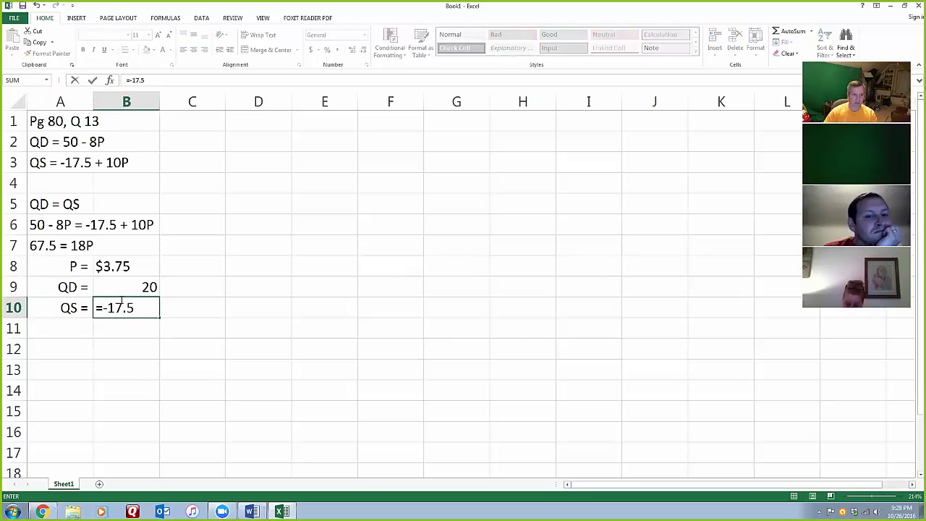
type("+10*")
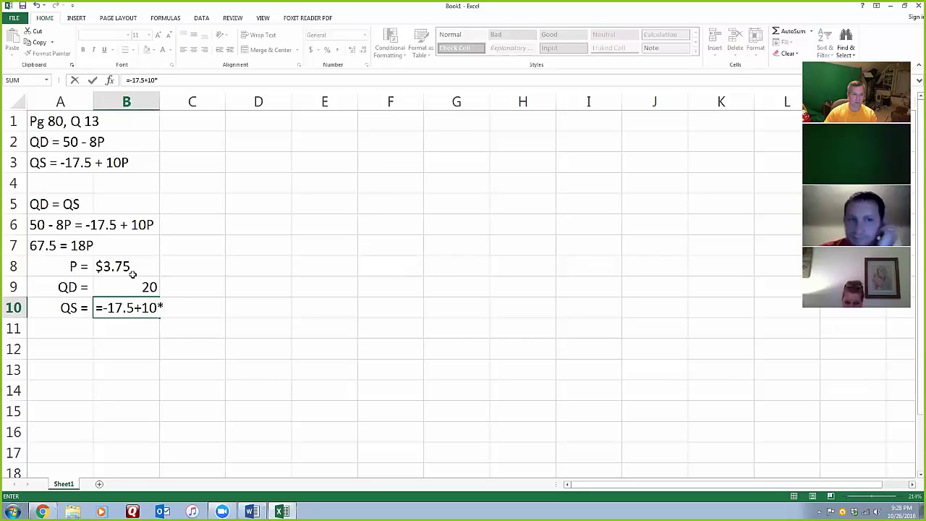
left_click(133, 276)
key("Return")
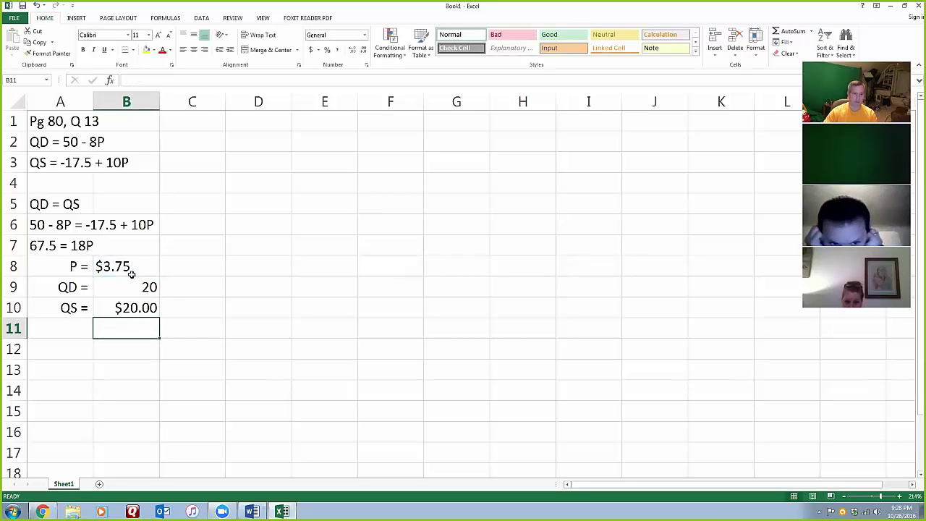
left_click(145, 301)
left_click(364, 35)
left_click(337, 49)
left_click(132, 324)
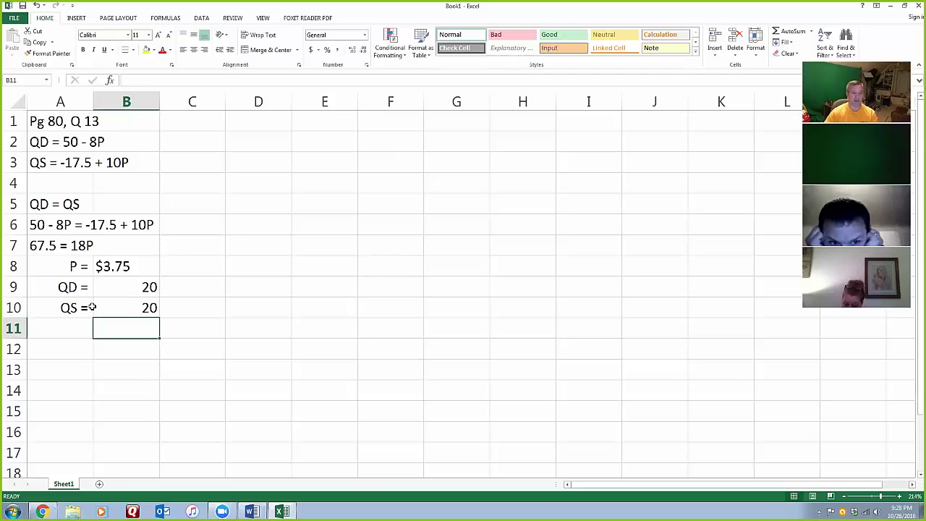
Review the B8 and B10 formulas, the A8:B10 results, and the equations in A5 and A2.
left_click(148, 265)
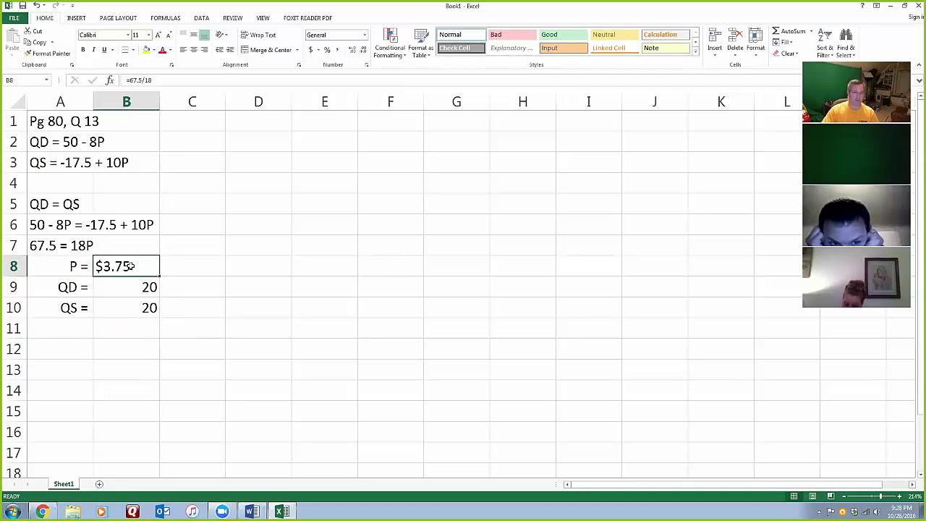
left_click(120, 305)
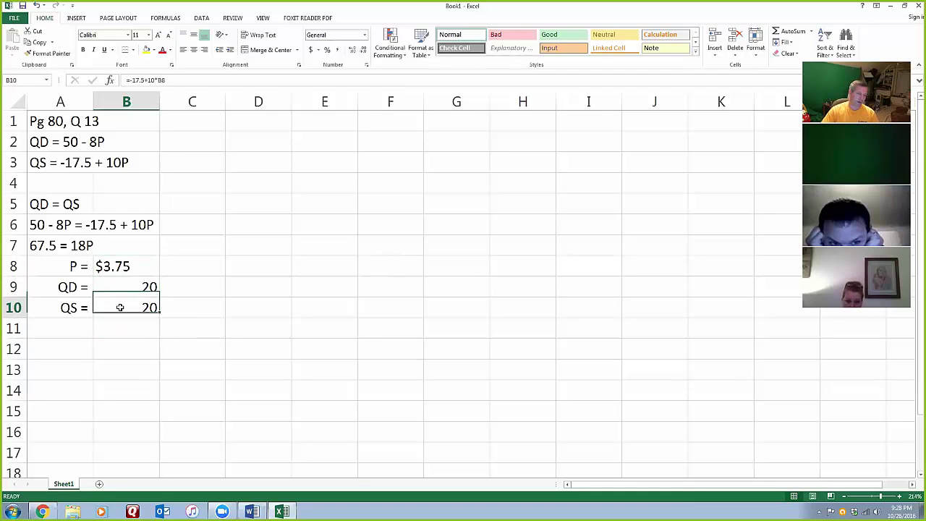
left_click(256, 126)
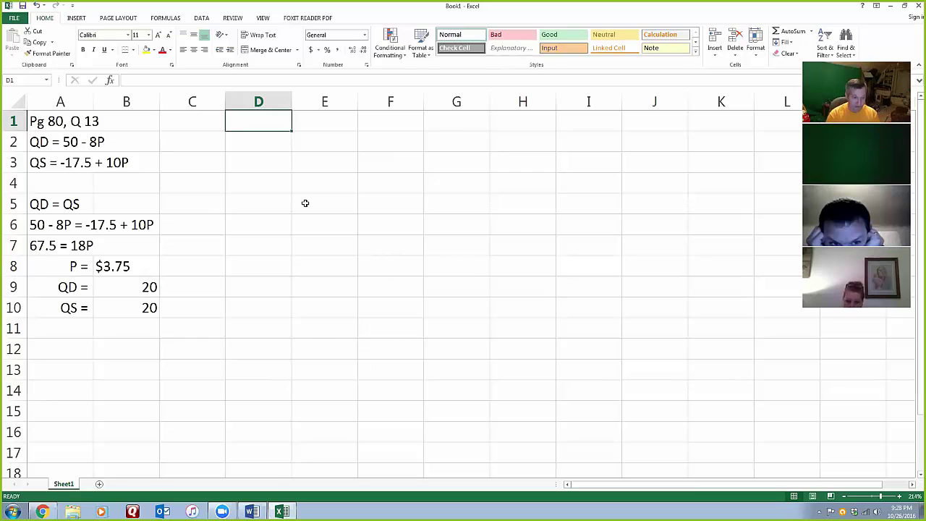
left_click_drag(70, 271, 137, 307)
left_click(62, 208)
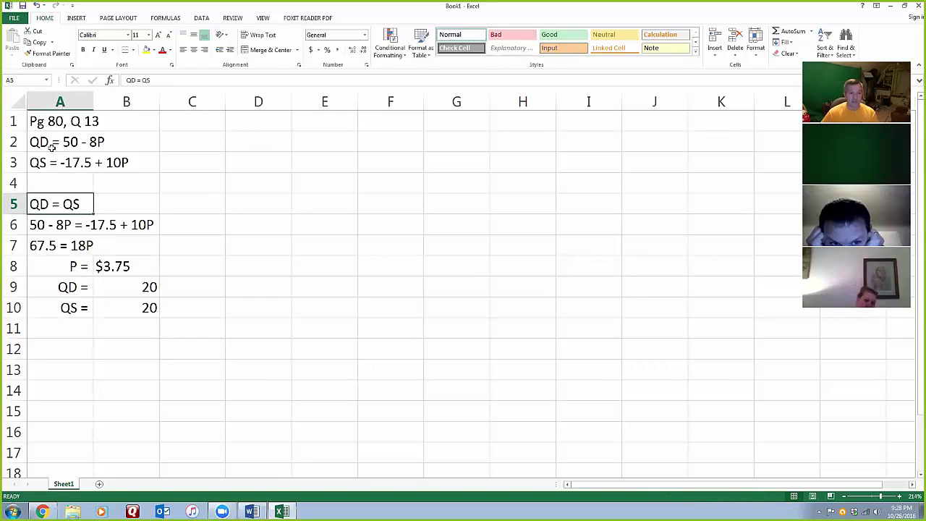
left_click(94, 141)
left_click(255, 126)
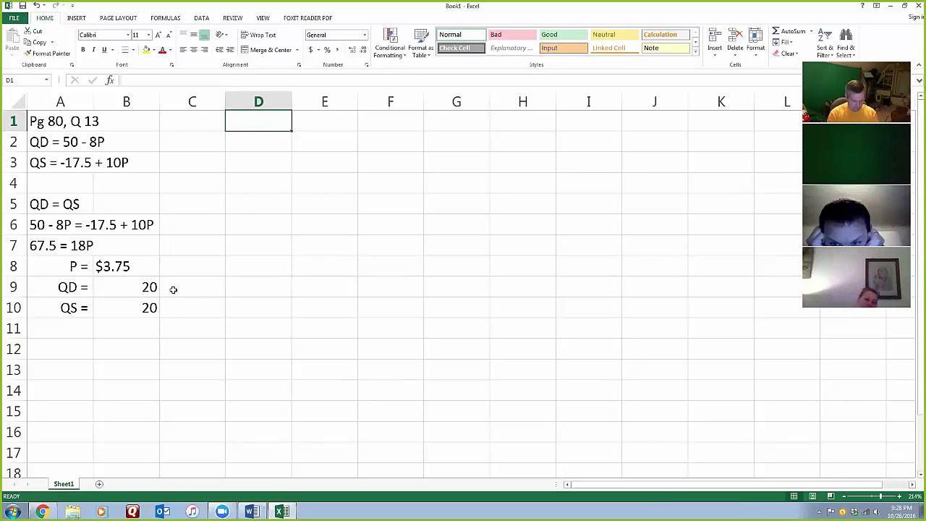
Add headers P, QD and QS in D1:F1.
type("P")
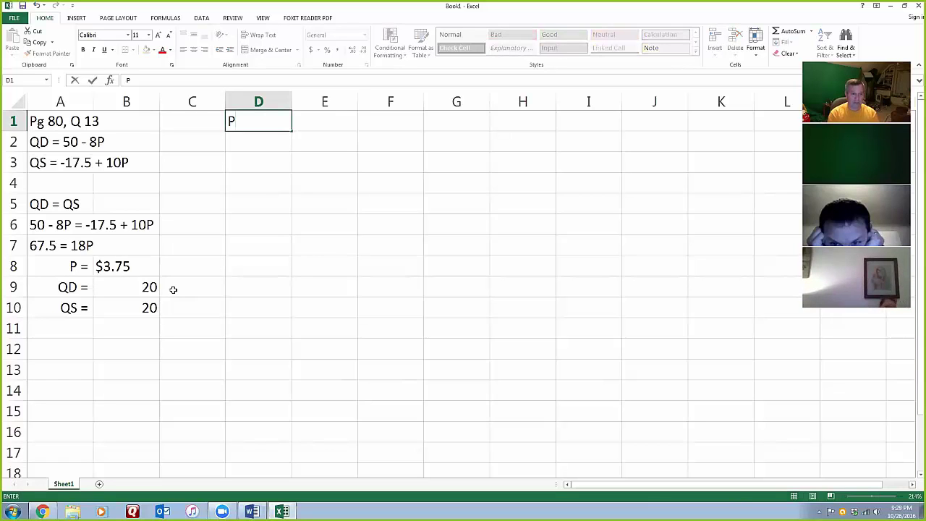
key("Tab")
type("QD")
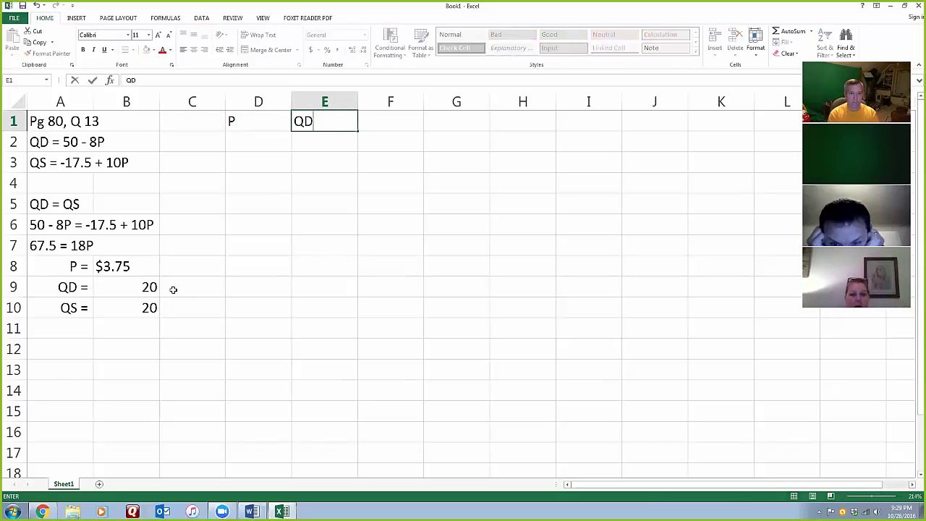
key("Tab")
type("QS")
key("Return")
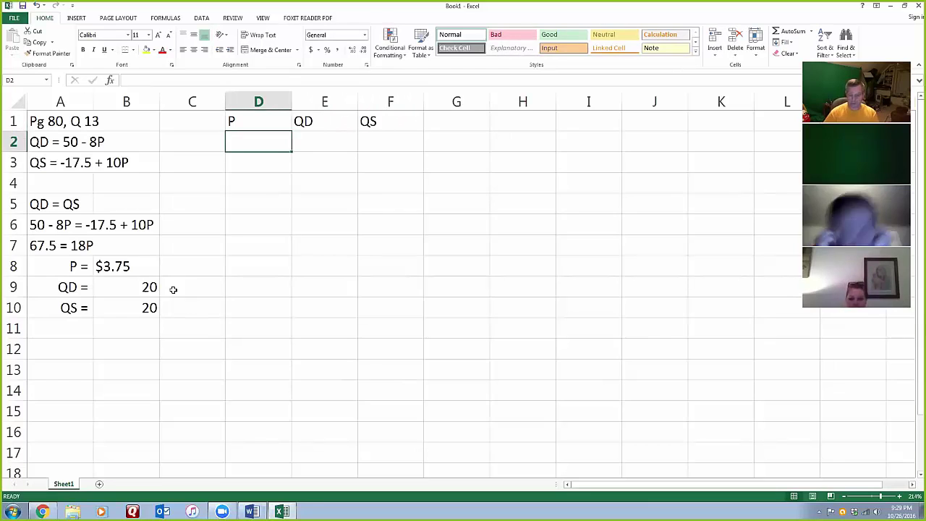
key("Right")
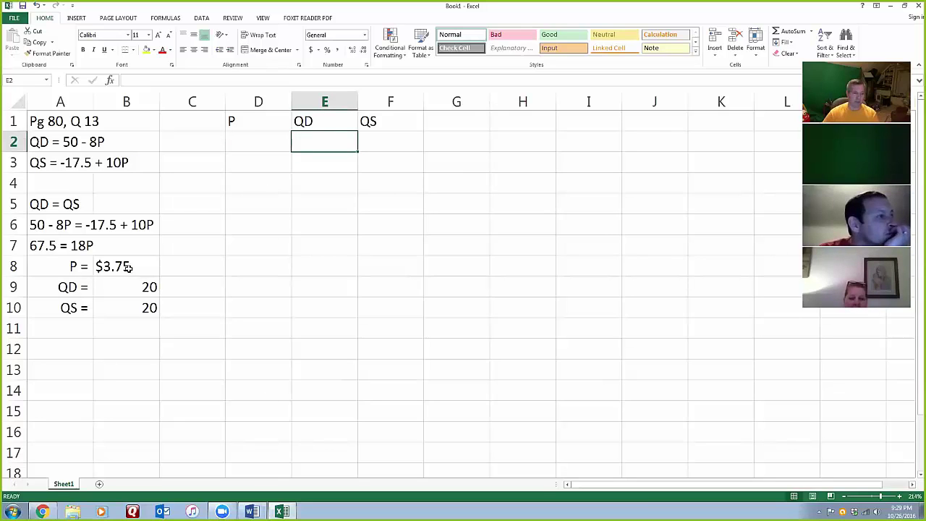
Enter 0.25 and 0.5 in D2:D3, fill the series to D17, and format as Currency.
left_click(238, 143)
type("0.25")
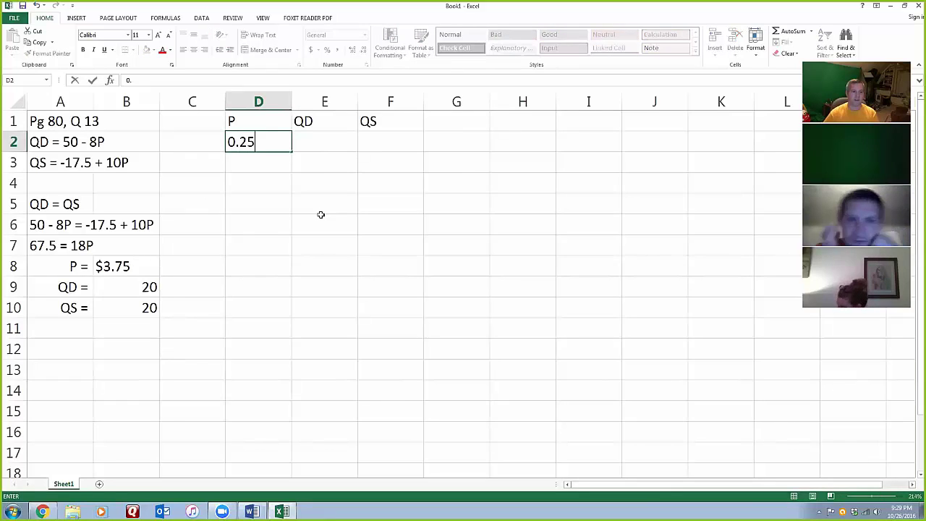
key("Return")
type("0.2")
key("BackSpace")
type("5")
key("Return")
left_click_drag(243, 149, 274, 468)
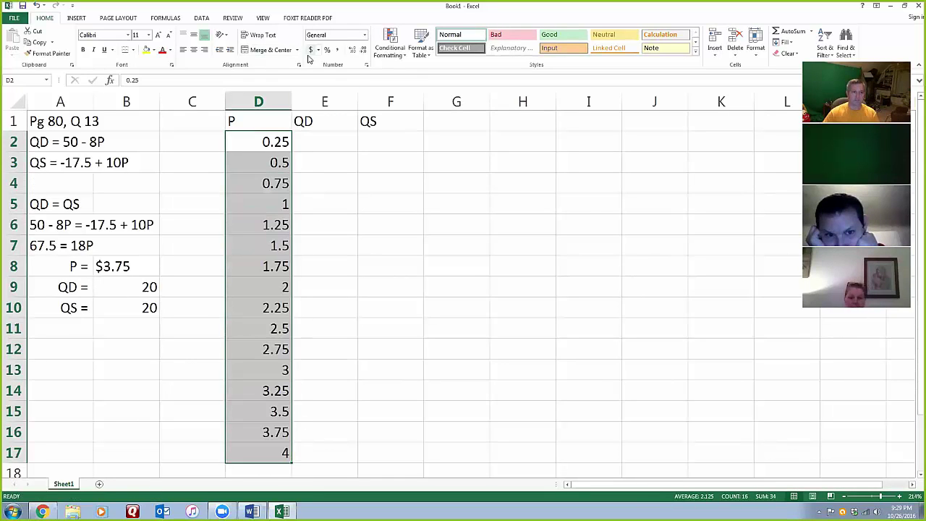
left_click(365, 35)
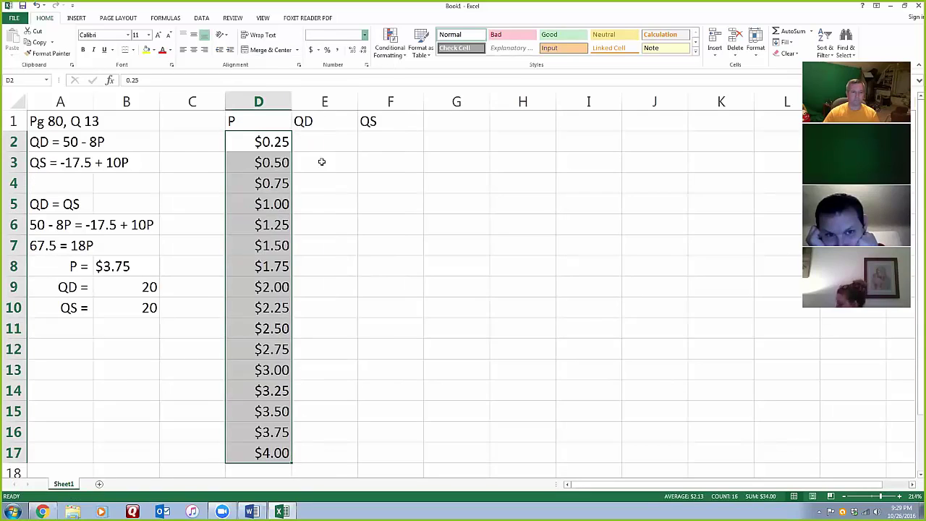
left_click(318, 140)
Enter =50-8*D2 in E2 and format E2:F17 as General numbers.
type("=")
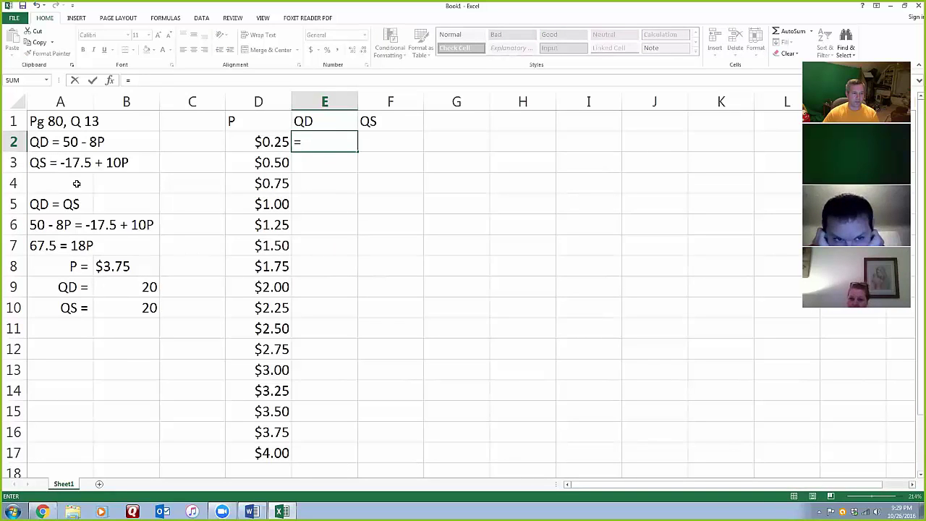
type("50-")
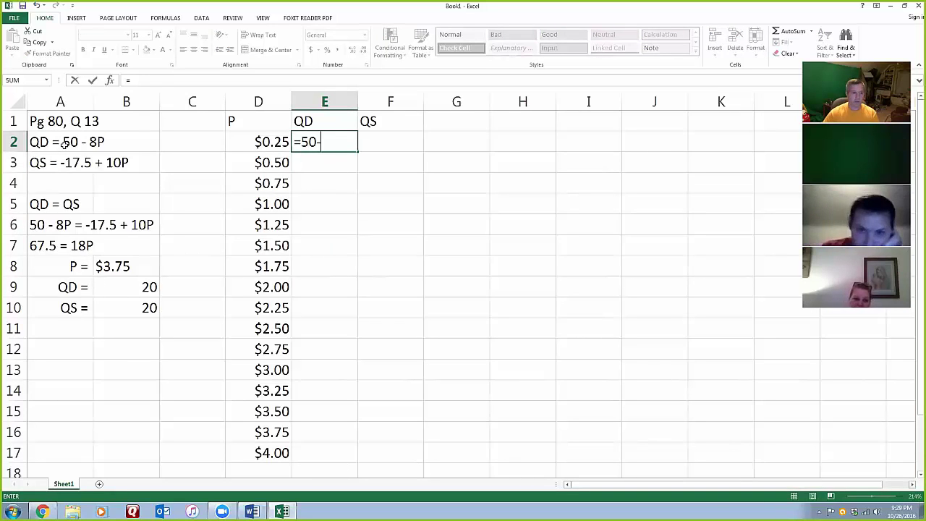
type("8*")
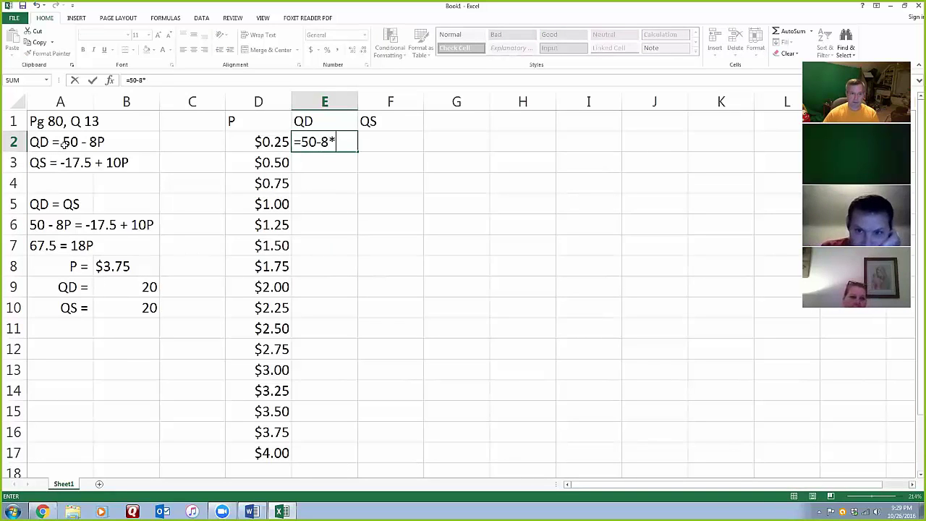
left_click(250, 142)
key("Return")
key("Up")
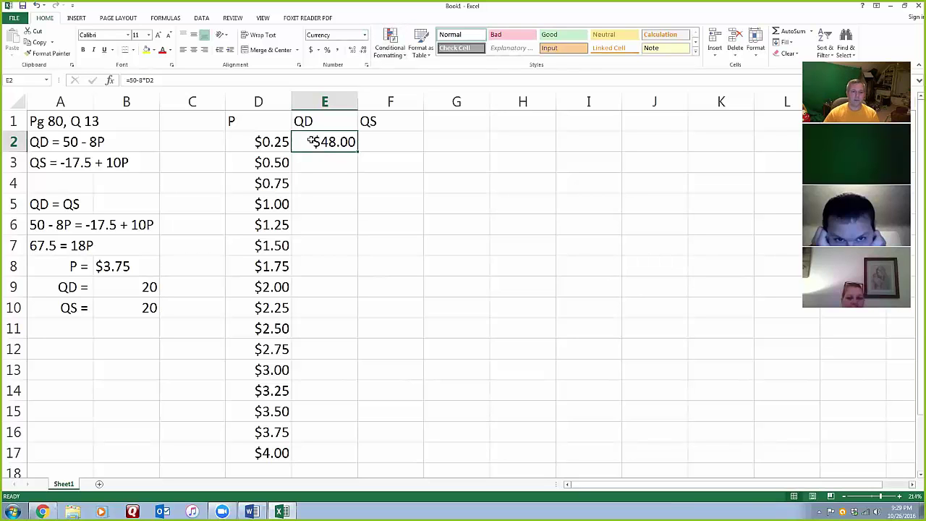
left_click_drag(337, 144, 362, 457)
left_click(364, 35)
left_click(358, 49)
Enter =-17.5+10*D2 in F2, giving -15, formatted as a General number.
left_click(392, 141)
type("=")
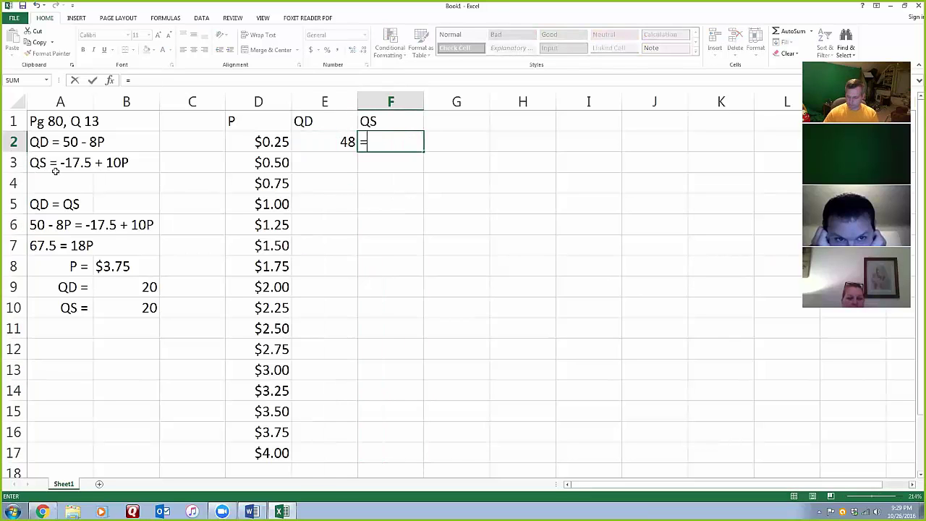
type("-17.5+10*")
left_click(272, 143)
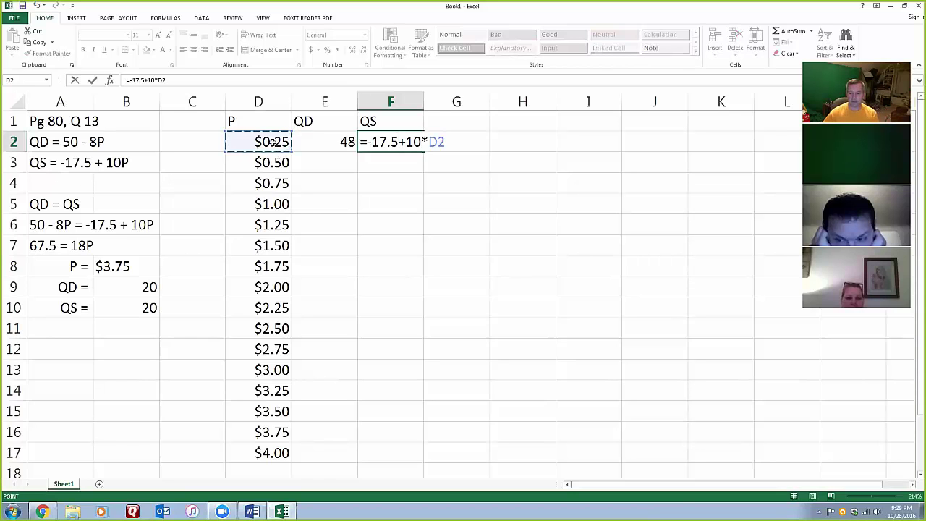
key("Return")
left_click(364, 138)
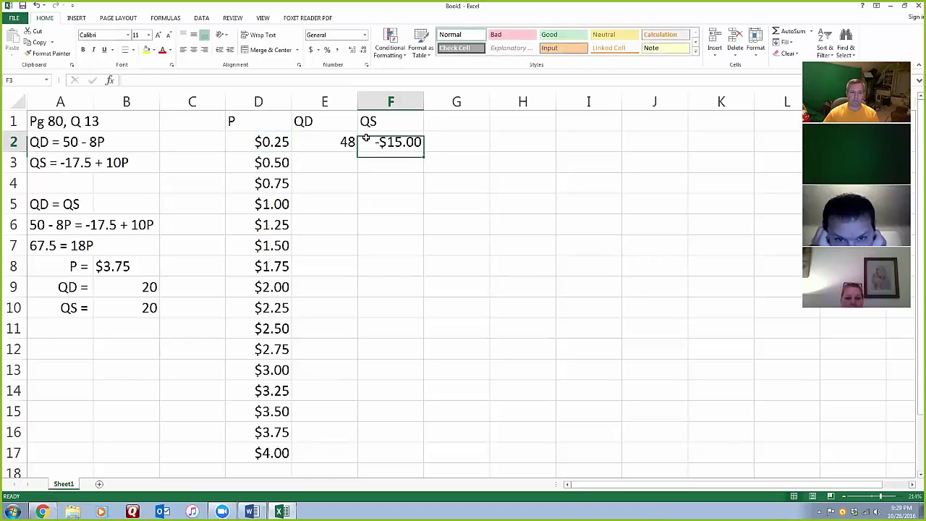
left_click(365, 35)
left_click(362, 59)
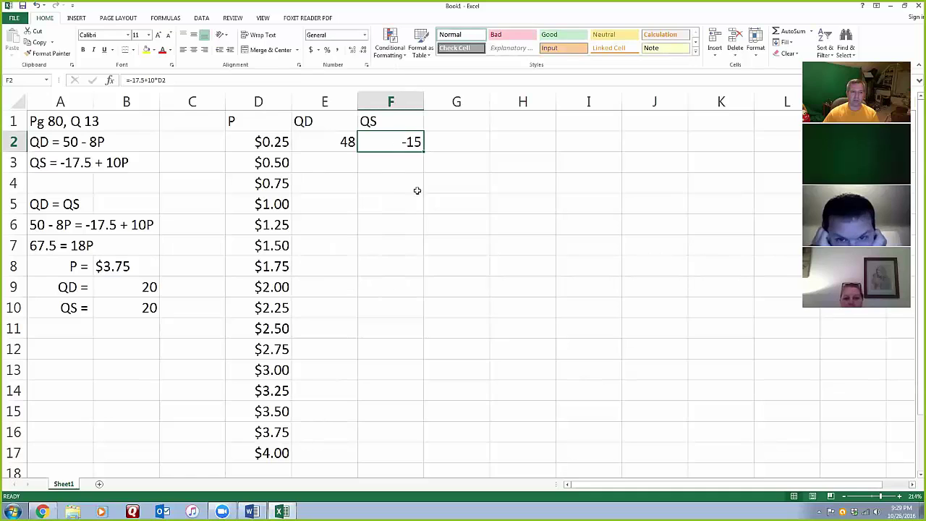
left_click(325, 140)
left_click(381, 164)
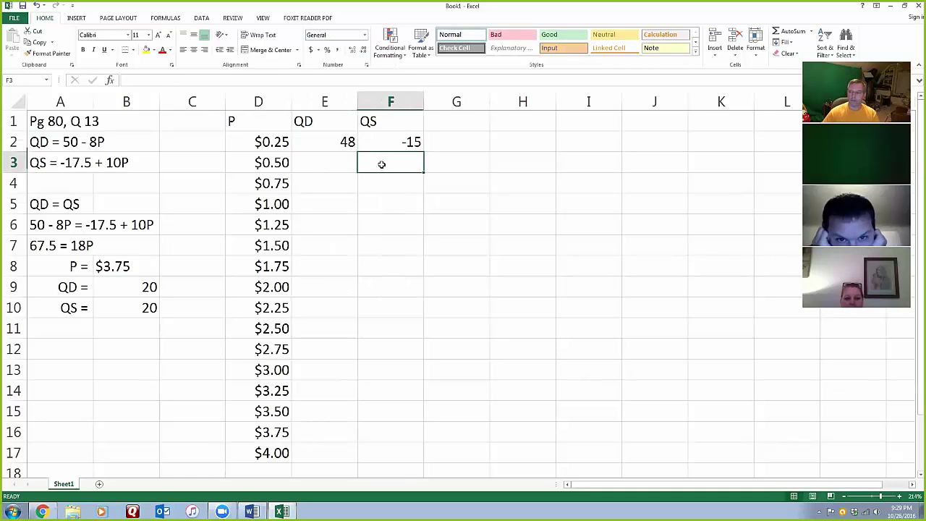
left_click(343, 144)
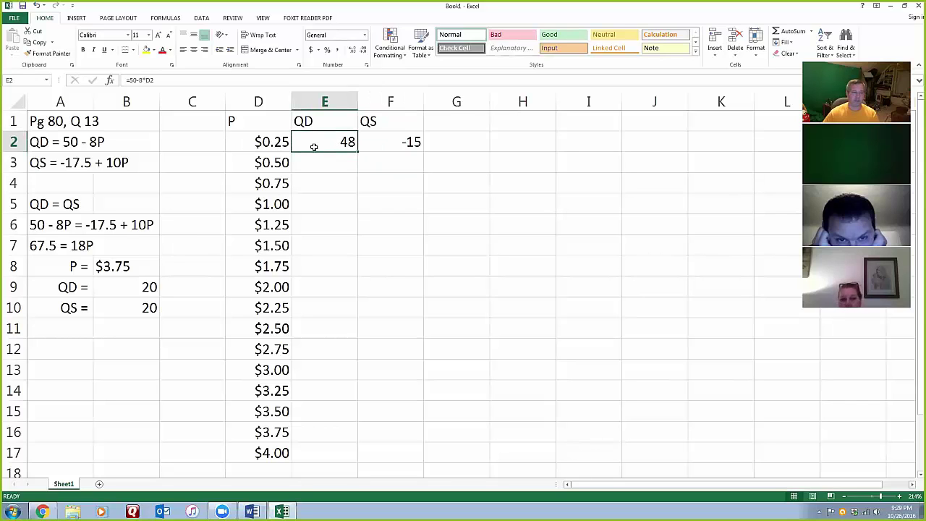
Copy the E2:F2 formulas down to row 17 and spot-check the filled QD and QS values.
left_click(383, 145)
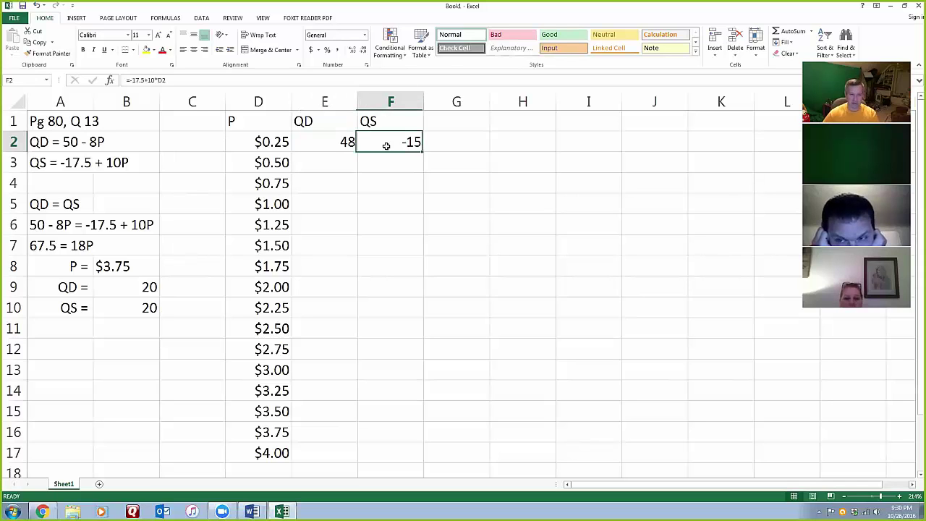
left_click_drag(326, 142, 412, 459)
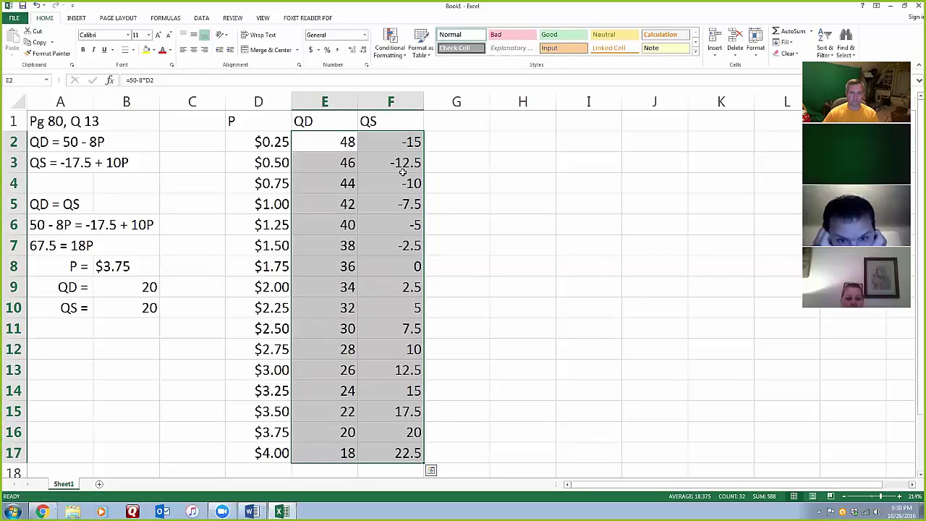
key("Right")
key("Down")
key("Left")
left_click(360, 266)
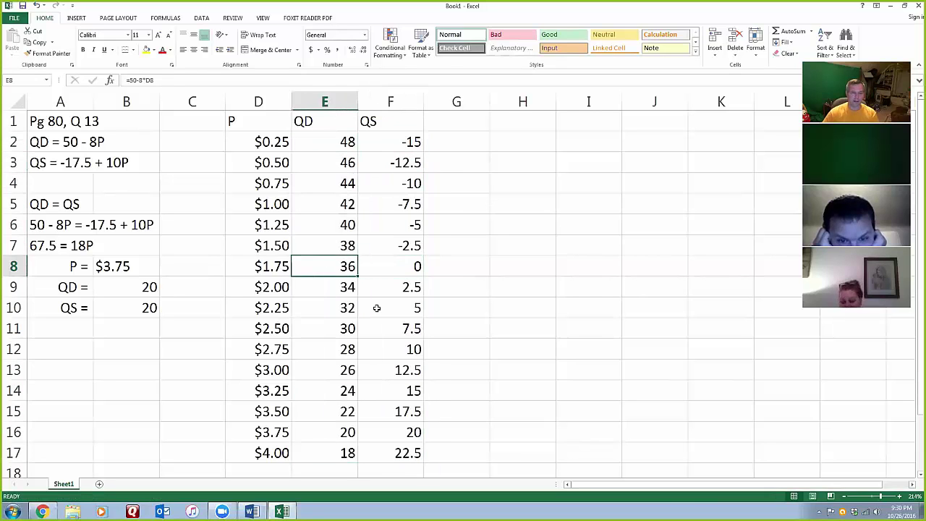
left_click(374, 303)
left_click(325, 328)
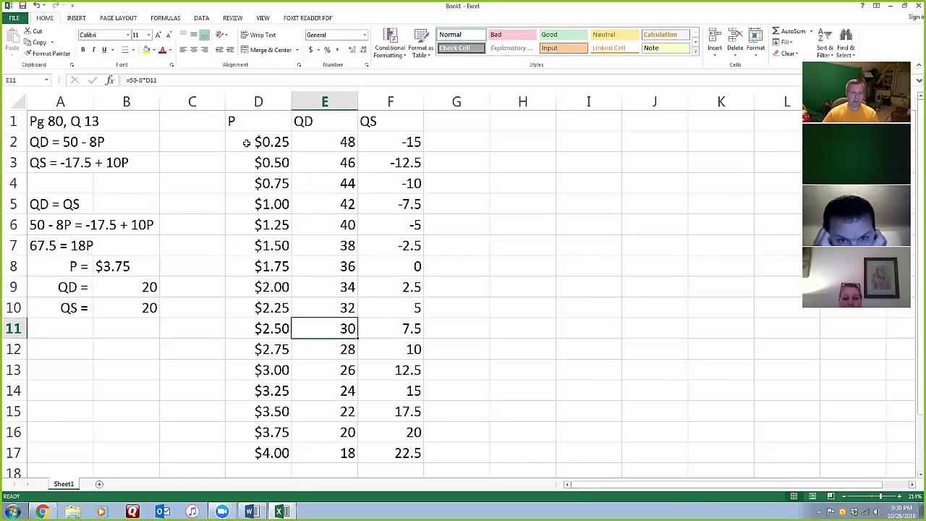
left_click_drag(246, 143, 396, 247)
Clear and delete the $0.25–$1.50 rows, shifting the remaining cells up.
key("Delete")
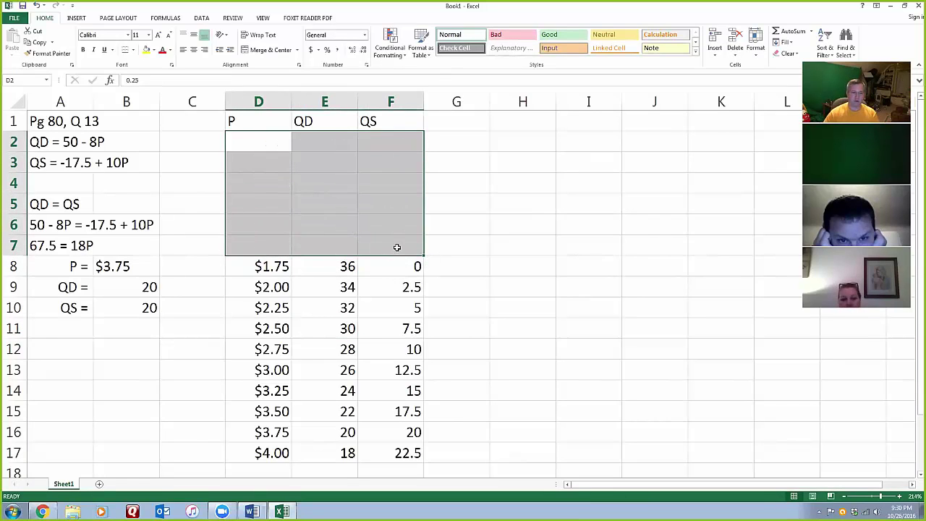
right_click(283, 148)
left_click(306, 224)
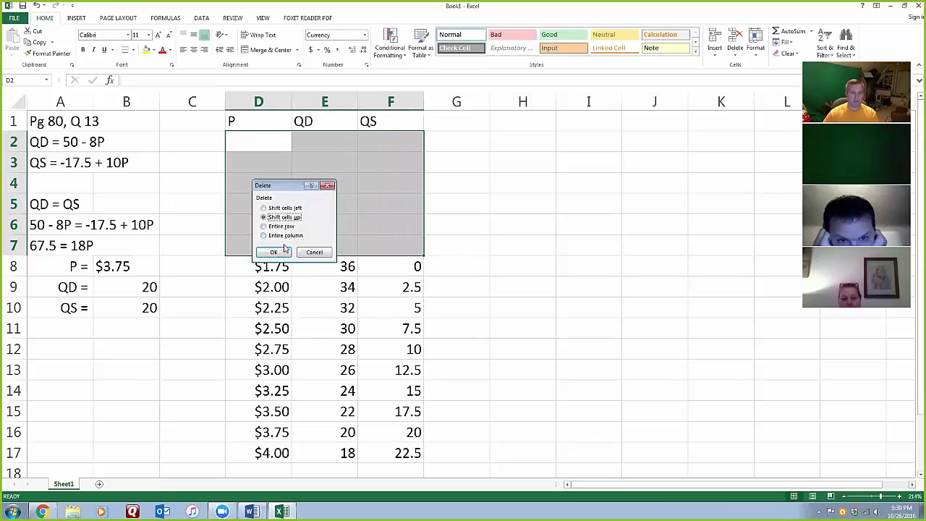
left_click(280, 249)
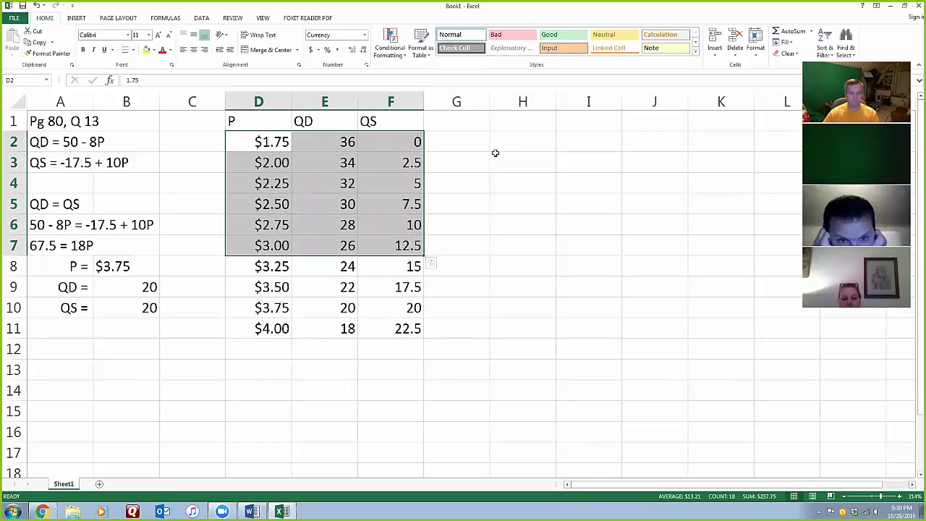
left_click(467, 157)
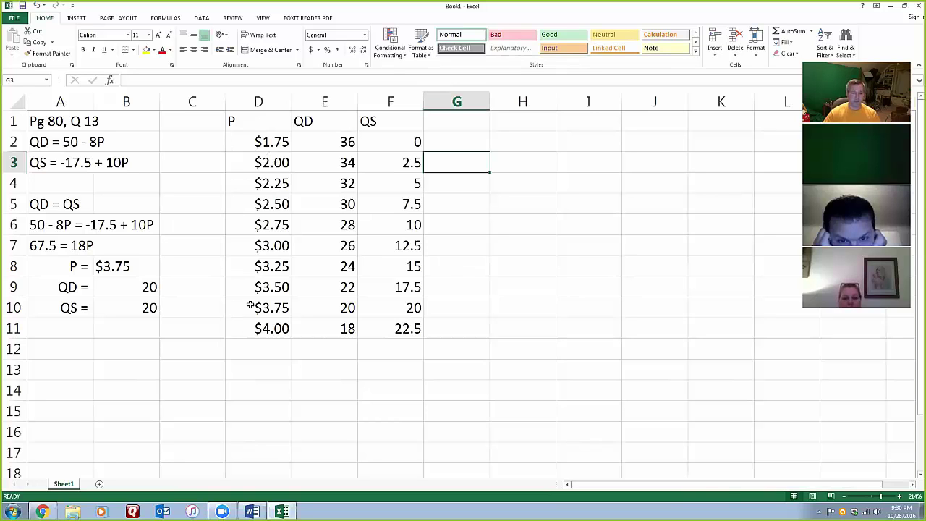
Extend the price, QD and QS series down to $5.00.
left_click_drag(255, 280, 425, 339)
left_click(424, 342)
left_click_drag(260, 287, 427, 416)
left_click(470, 244)
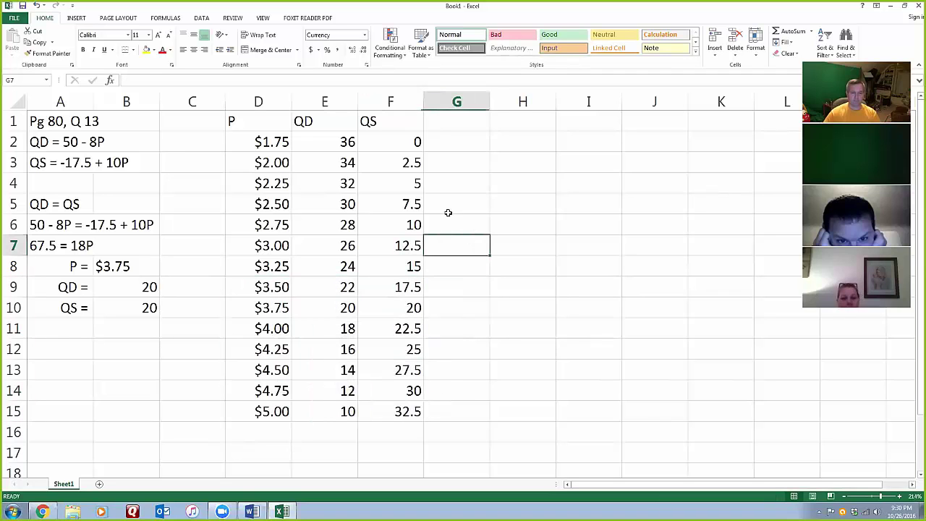
left_click(328, 145)
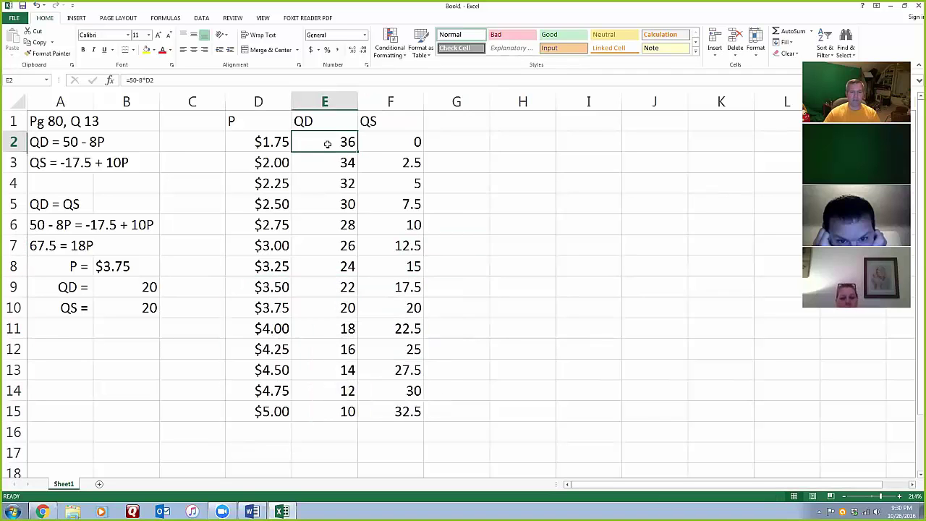
Re-enter the QD formula at $4.00 and QS at $4.75, formatting both as General.
left_click(341, 231)
left_click(337, 327)
left_click(184, 81)
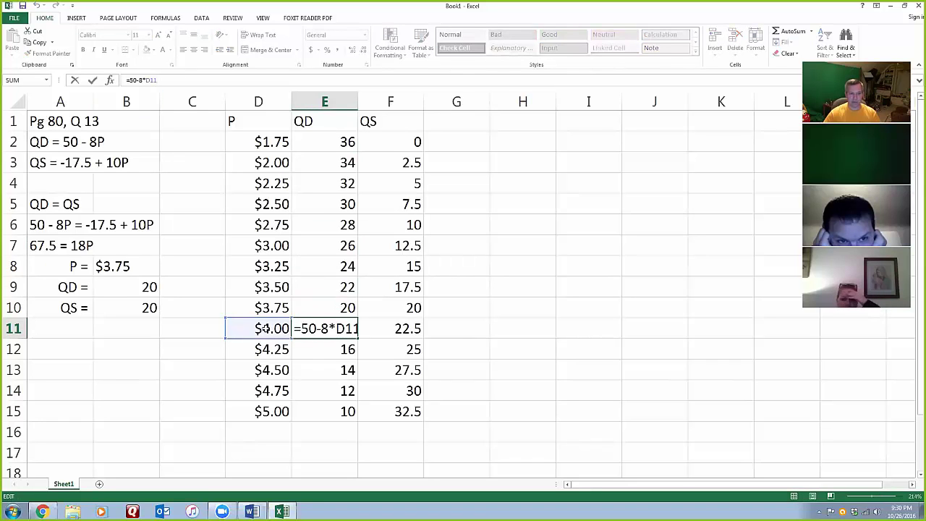
key("Tab")
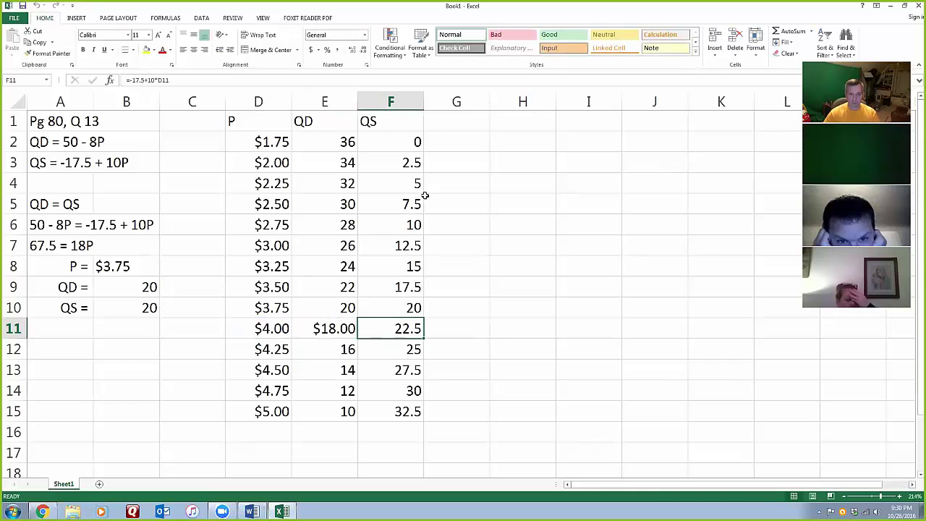
left_click(409, 394)
left_click(188, 80)
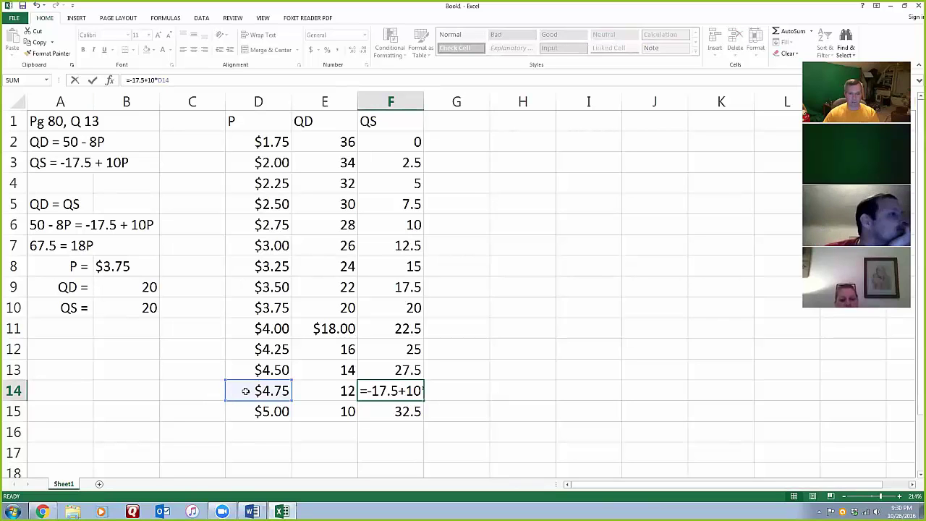
key("Tab")
left_click(329, 330)
left_click(391, 389, "ctrl")
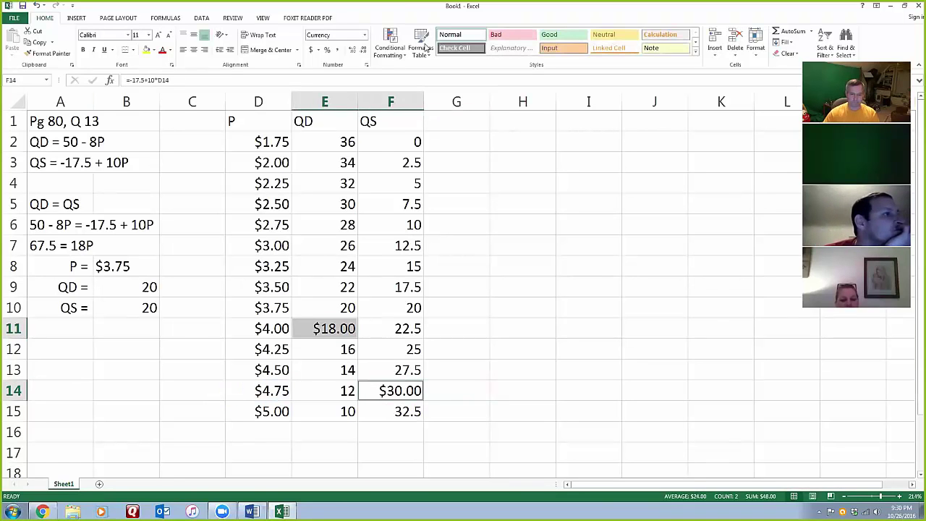
left_click(365, 35)
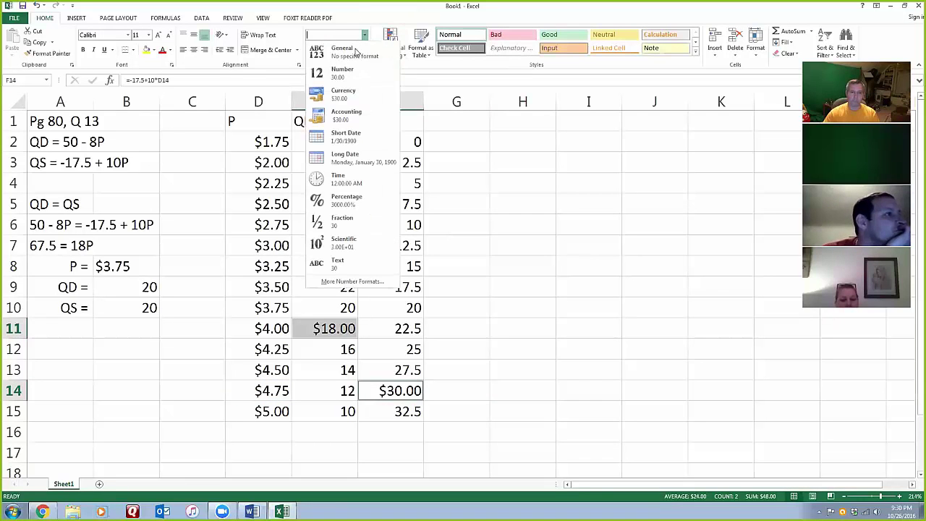
left_click(464, 343)
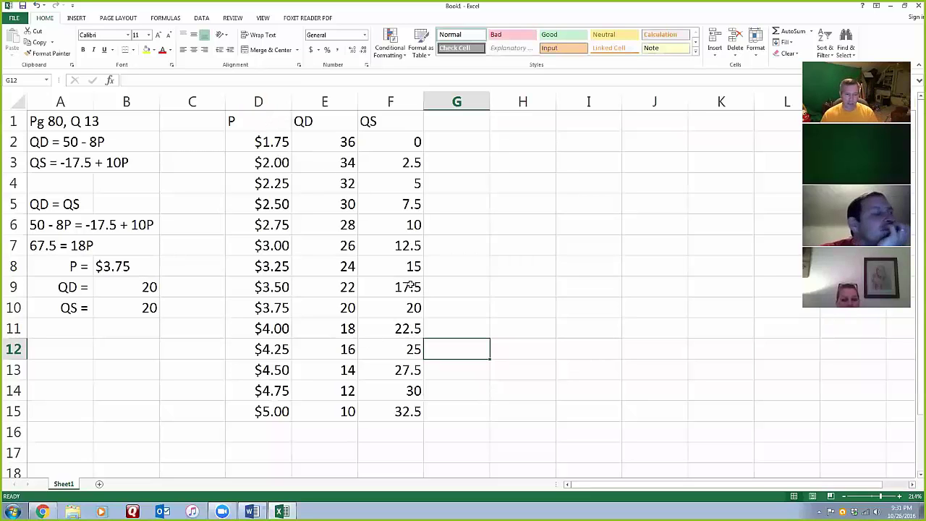
Left-align the 20 results in B9:B10 and verify QD and QS at the $3.75 row.
left_click(128, 289)
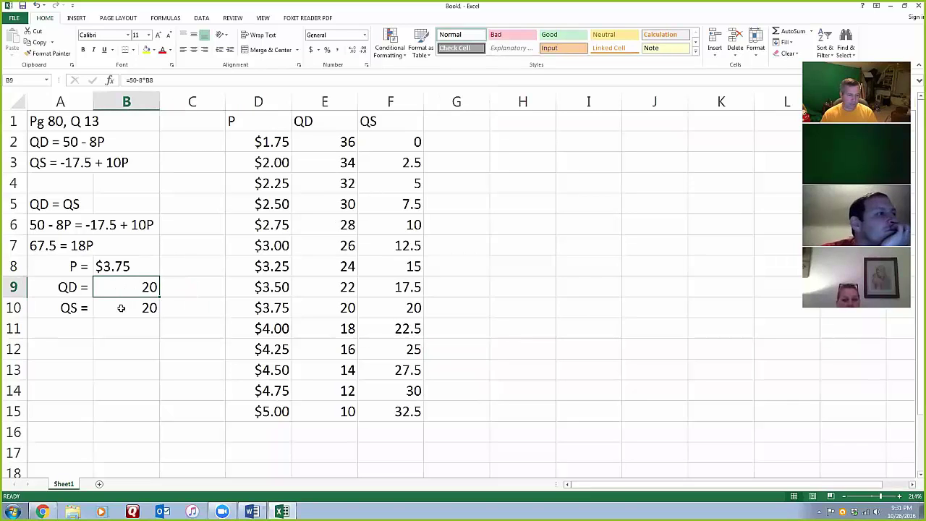
left_click(121, 309, "shift")
left_click(183, 49)
left_click(144, 267)
left_click(259, 308)
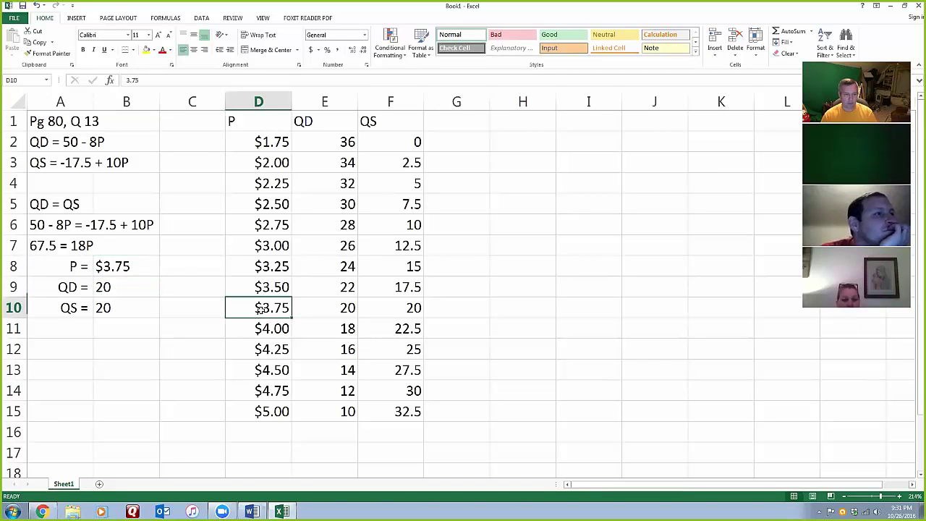
left_click(327, 308)
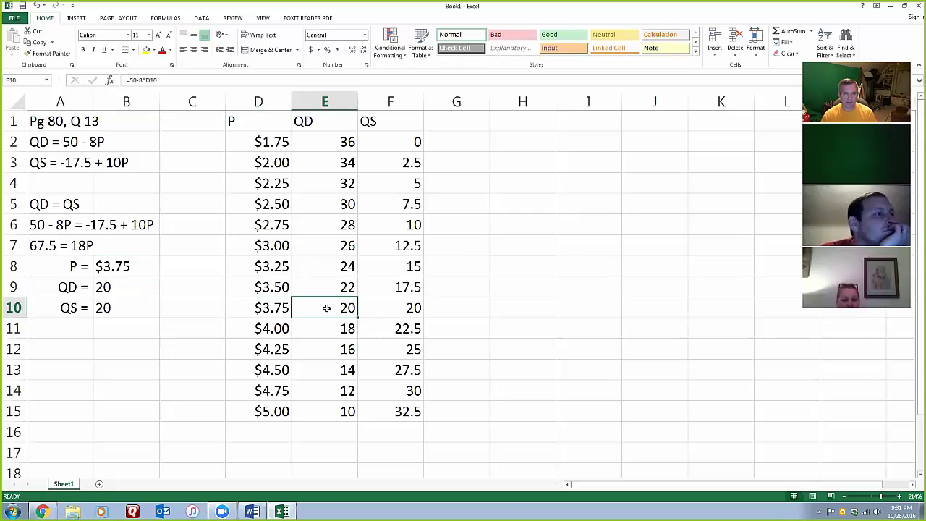
left_click(379, 311)
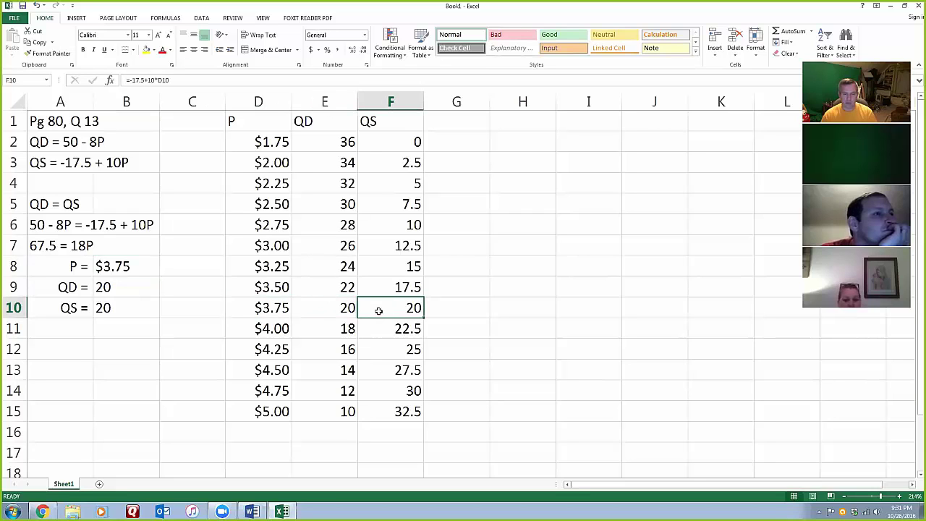
left_click(256, 303)
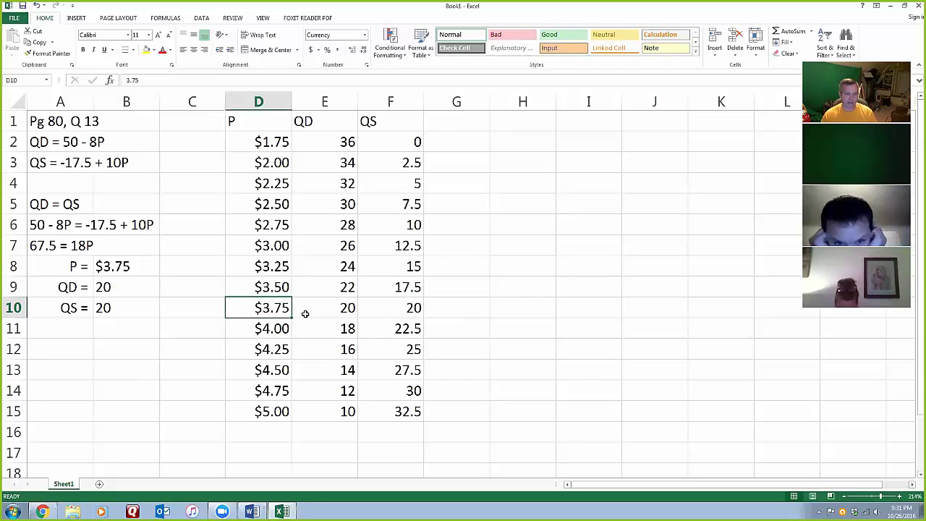
left_click_drag(50, 266, 132, 302)
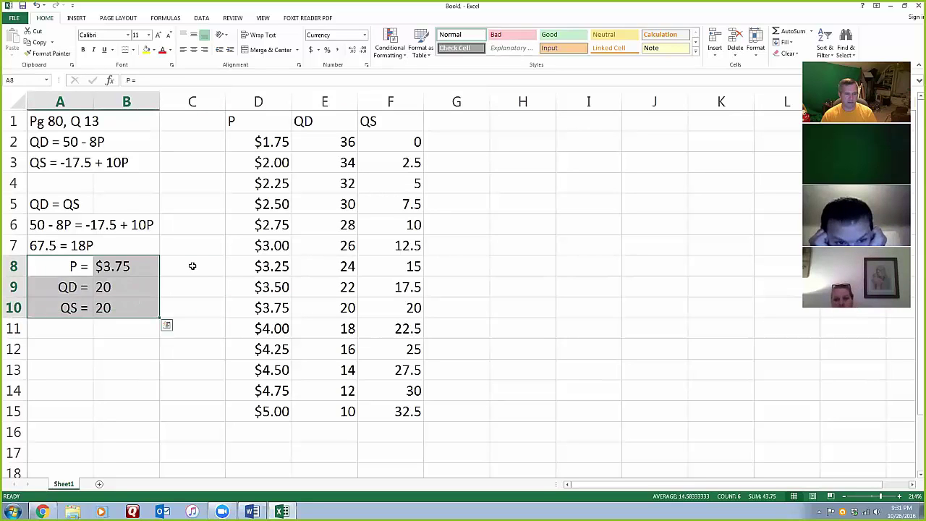
left_click(193, 266)
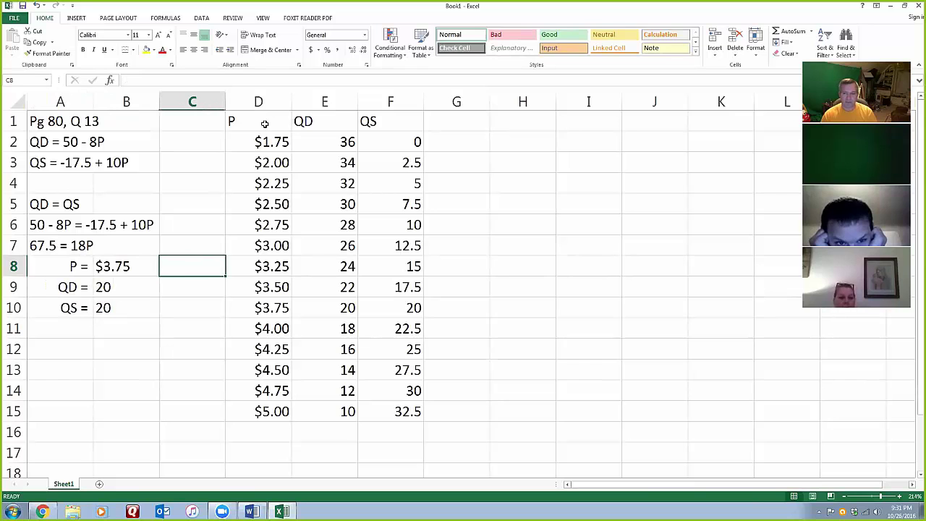
Plot the P, QD and QS table (D1:F15) as a scatter chart with straight lines and markers, with no chart title.
left_click_drag(264, 124, 404, 311)
left_click_drag(386, 410, 386, 411)
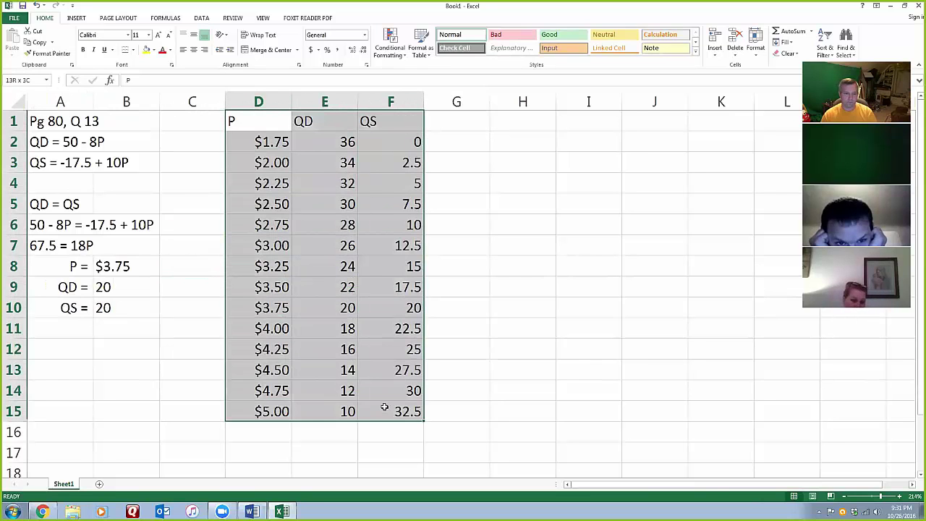
left_click(79, 19)
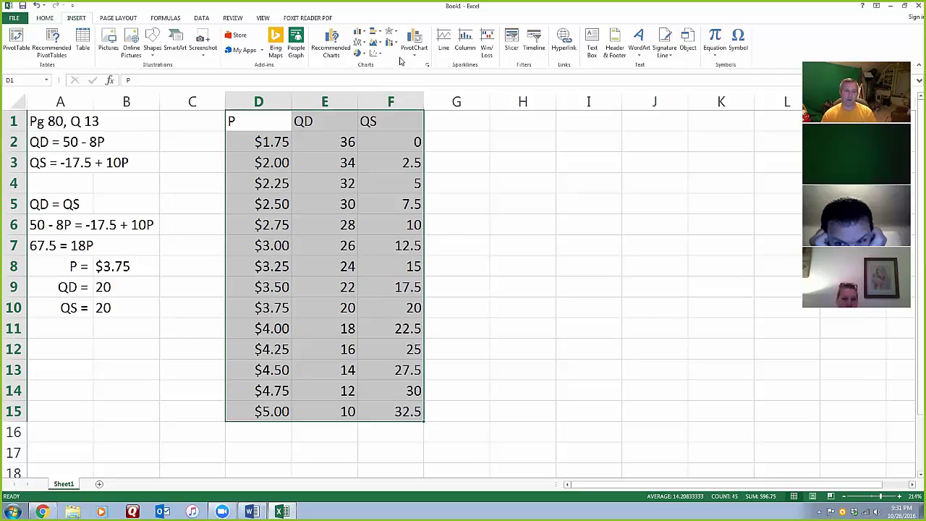
left_click(376, 54)
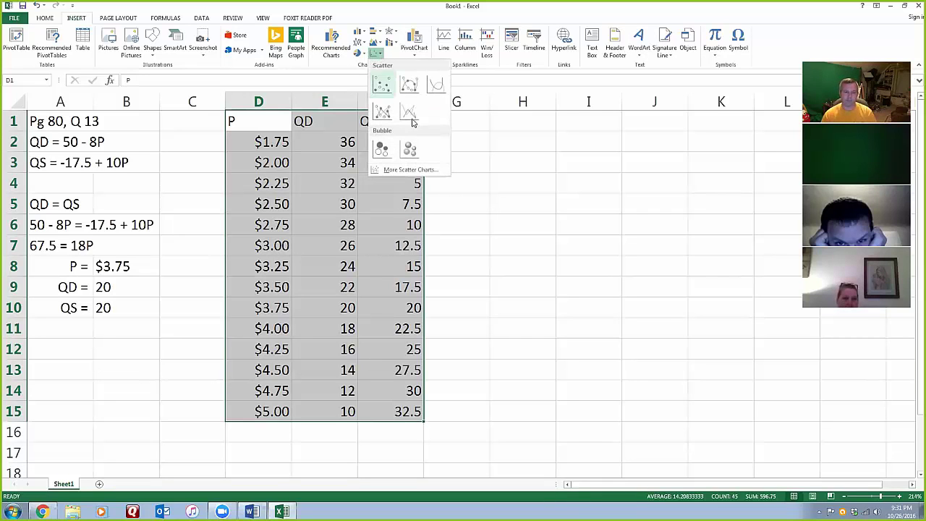
left_click(383, 110)
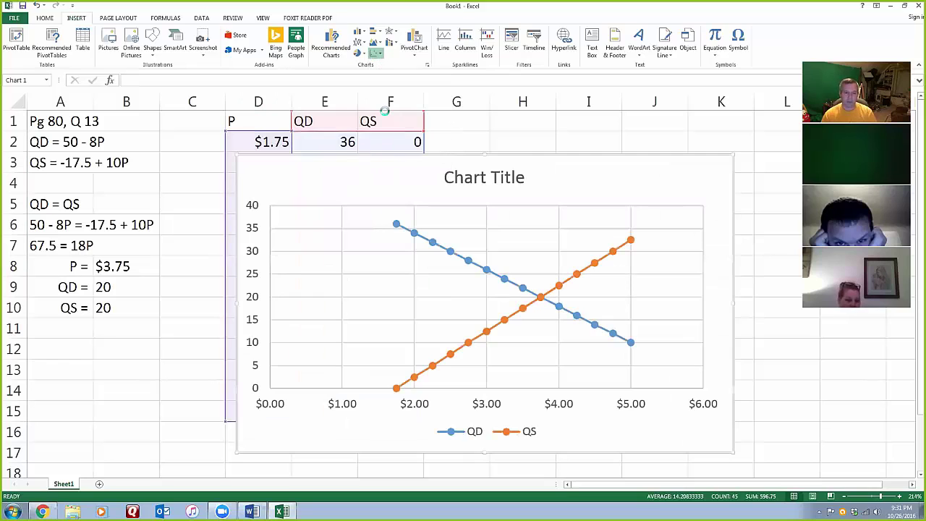
left_click(513, 197)
key("Delete")
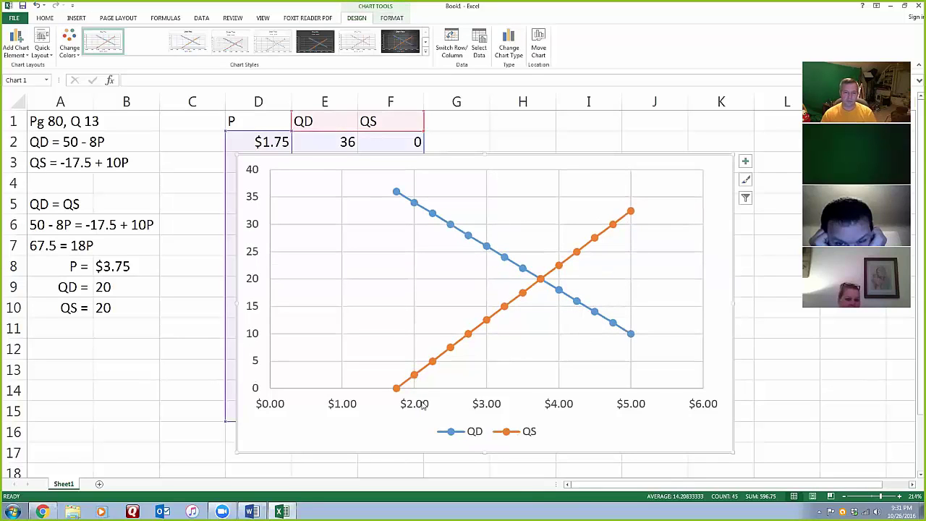
Edit the QD series to use X values E2:E15 and Y values D2:D15.
left_click(479, 48)
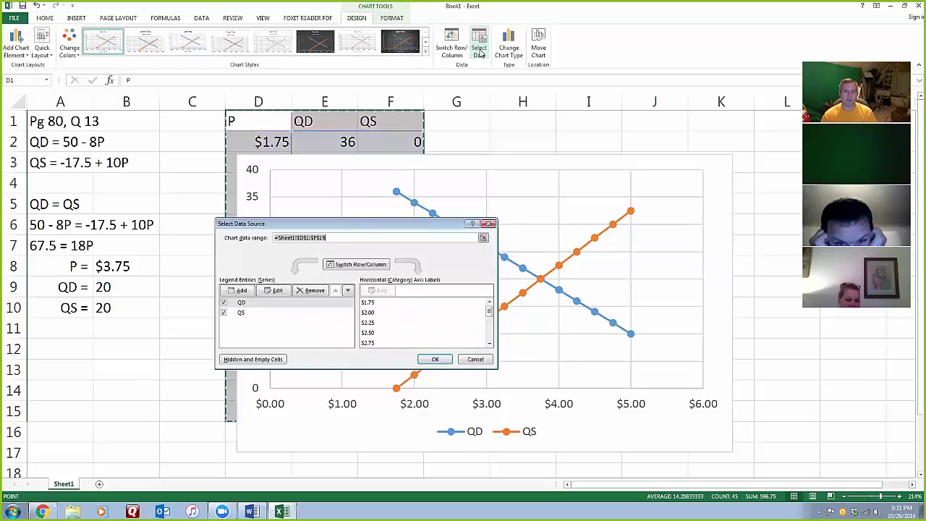
left_click(465, 361)
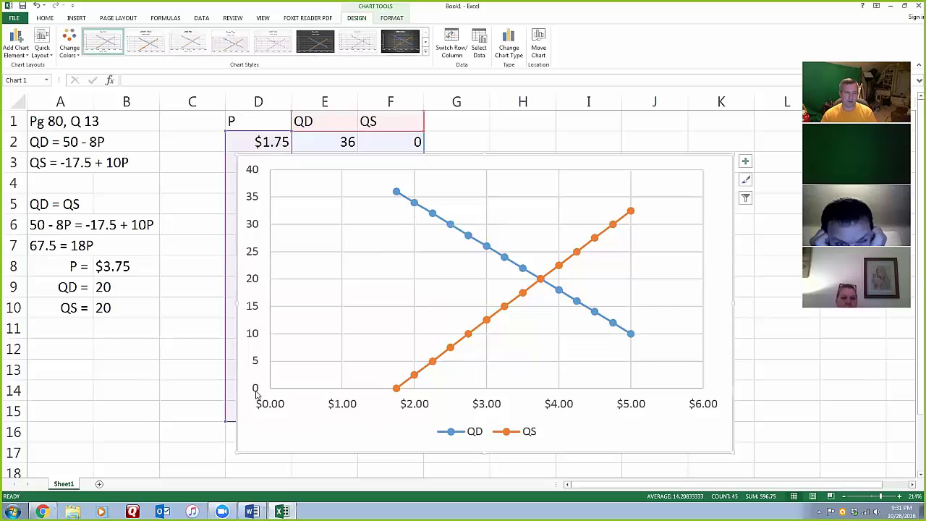
left_click(479, 47)
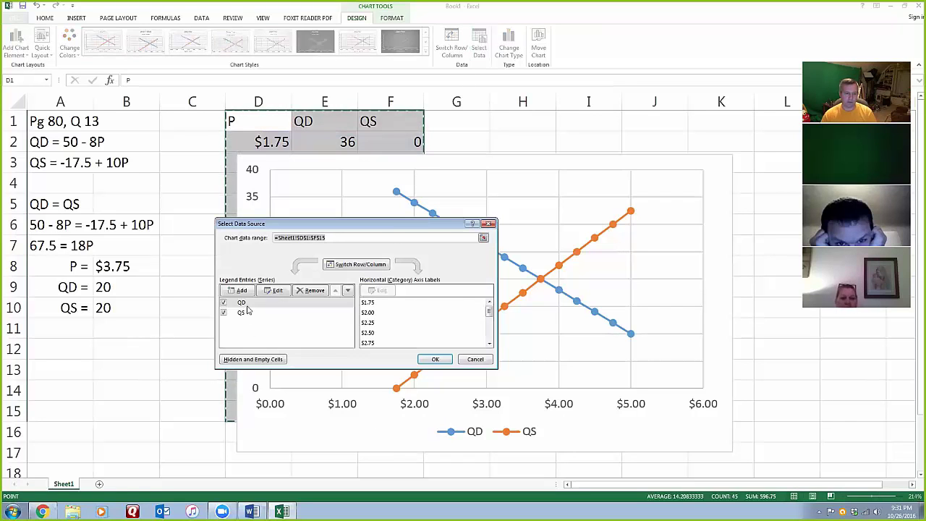
left_click(275, 291)
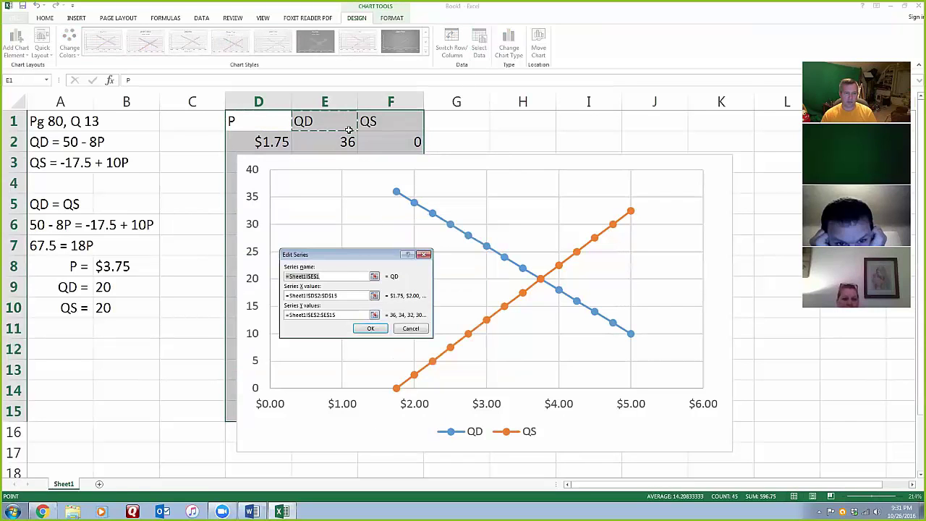
left_click(412, 330)
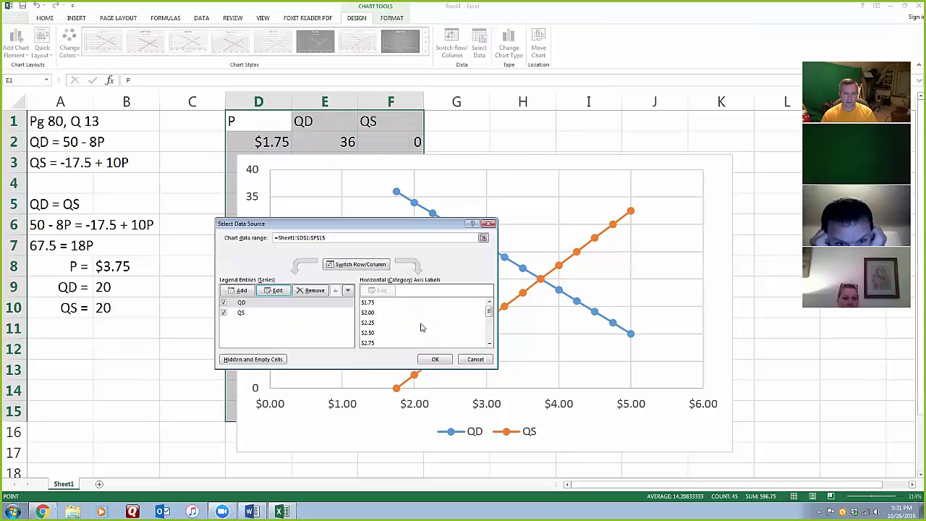
left_click(477, 361)
left_click_drag(366, 154, 575, 126)
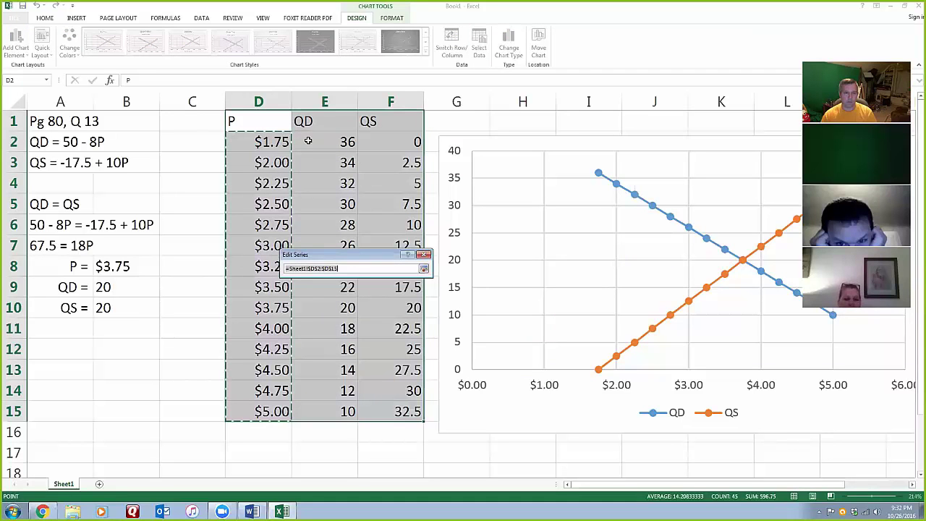
left_click_drag(318, 141, 348, 411)
left_click(423, 268)
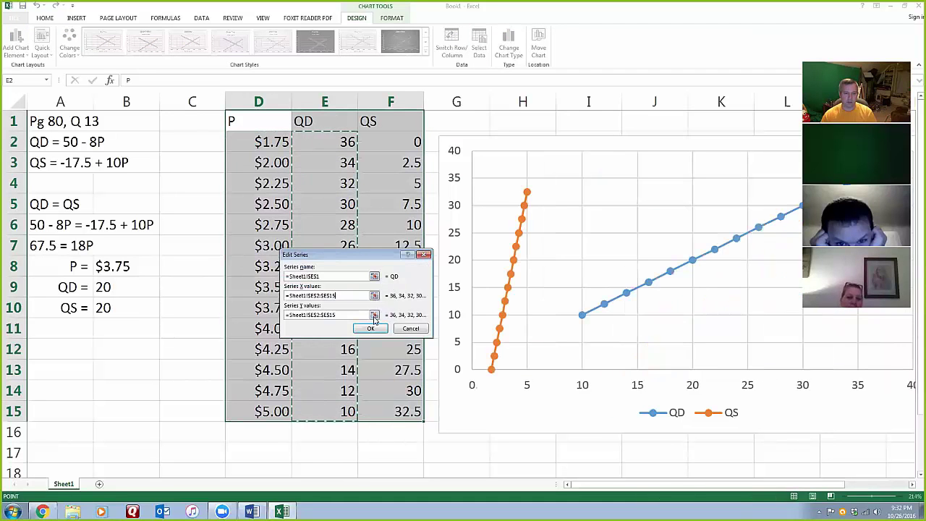
left_click(374, 316)
left_click_drag(259, 140, 258, 410)
left_click(424, 269)
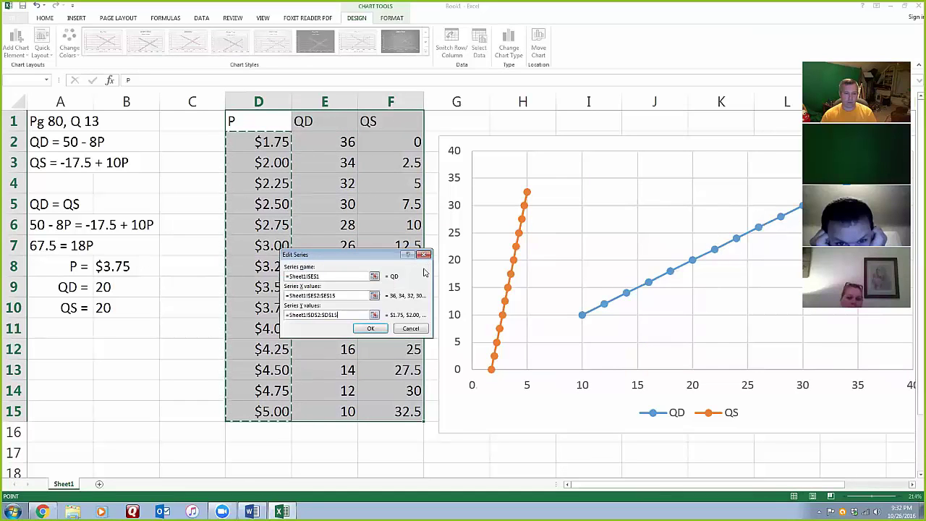
left_click(367, 329)
Edit the QS series to take its name from F1, with X values F2:F15 and Y values D2:D15.
left_click(273, 290)
left_click(391, 121)
left_click(378, 141)
left_click_drag(378, 140, 402, 412)
left_click(424, 268)
left_click(374, 314)
left_click_drag(264, 143, 268, 410)
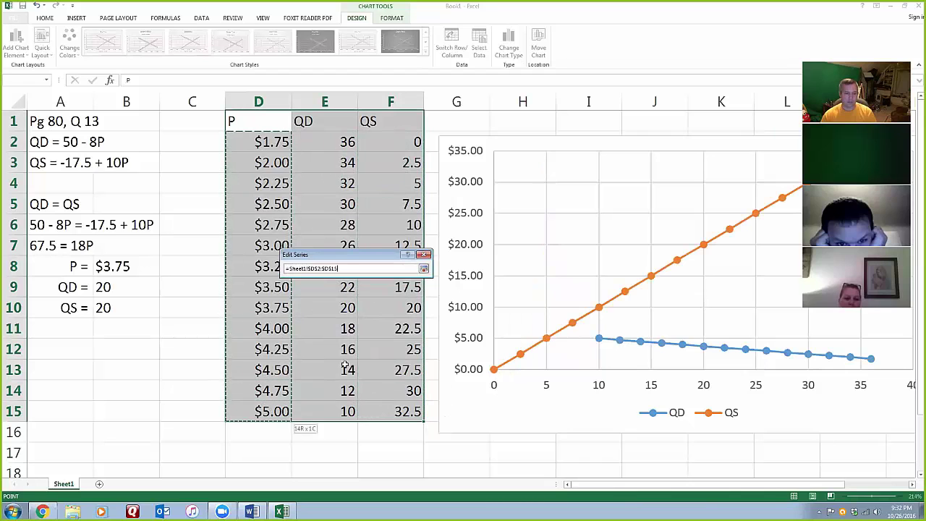
left_click(424, 268)
left_click(363, 331)
left_click(435, 358)
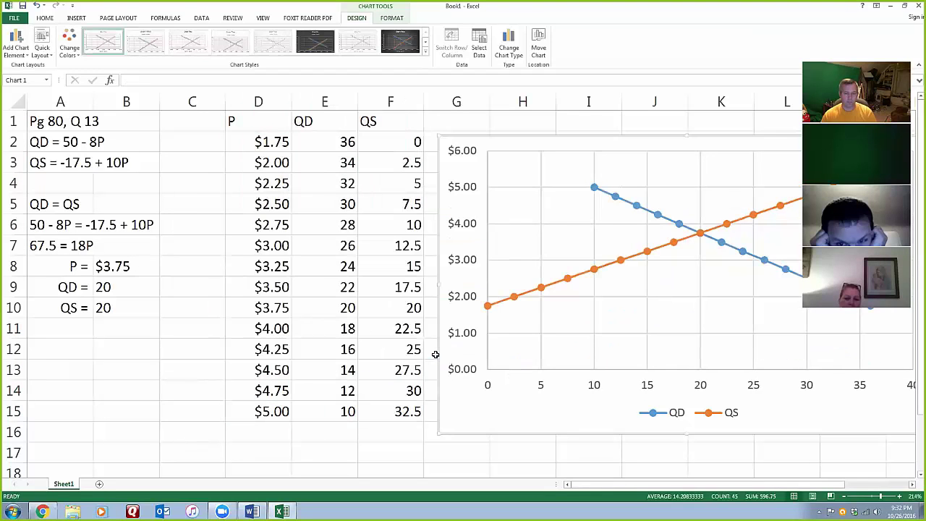
Move the chart to sit just right of the QS column F.
left_click_drag(513, 140, 453, 172)
left_click_drag(327, 182, 514, 219)
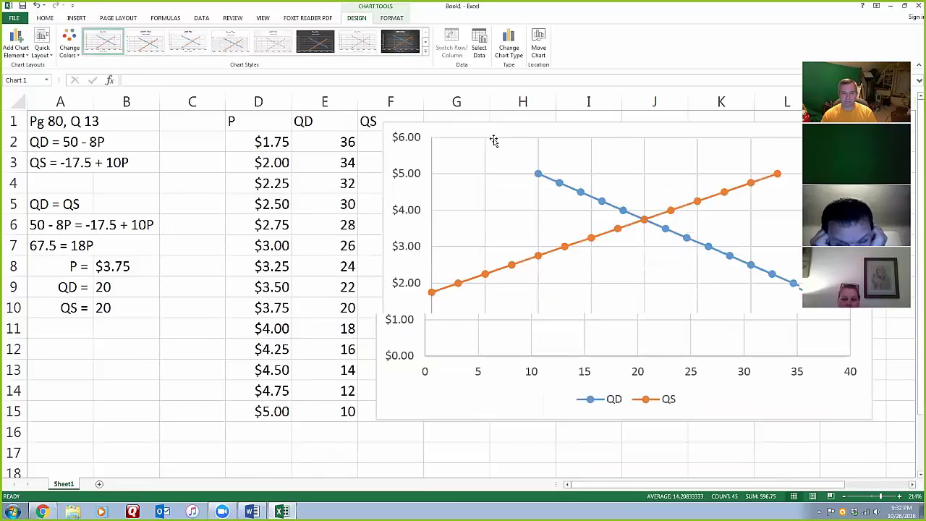
left_click_drag(318, 275, 427, 275)
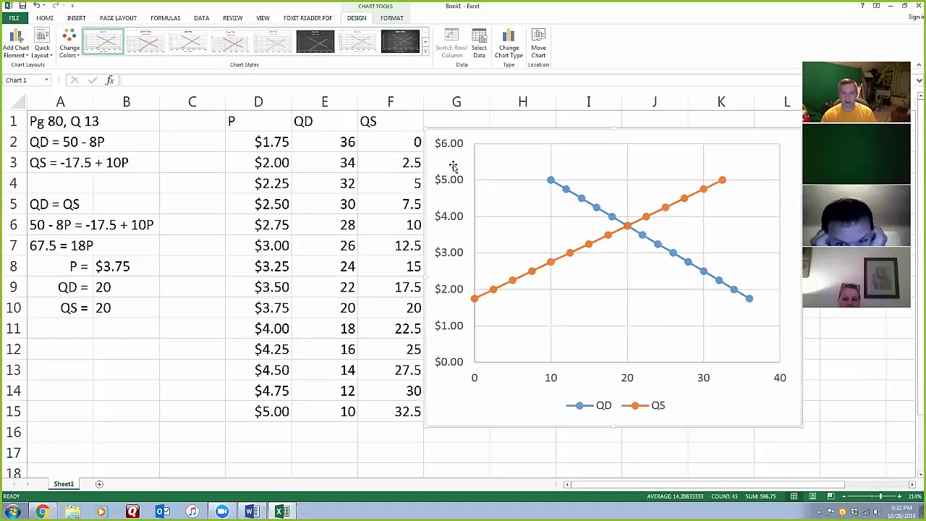
left_click(271, 145)
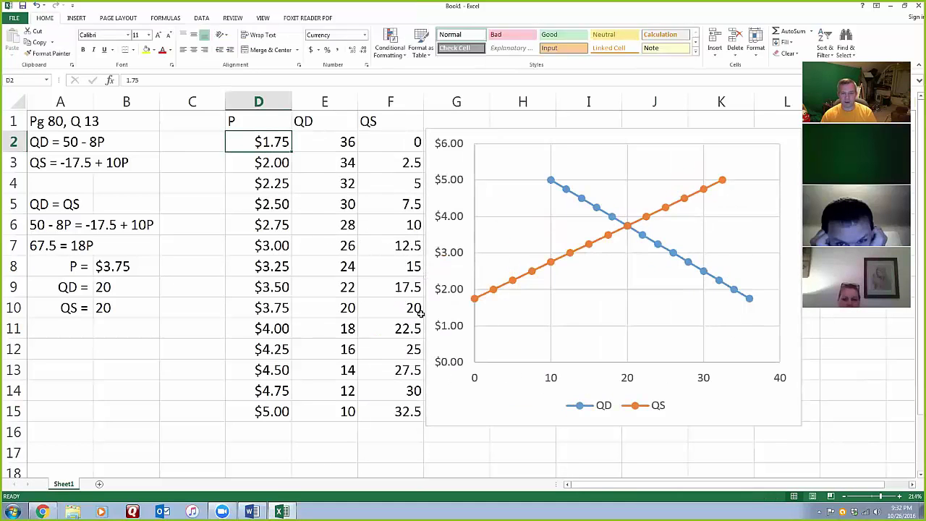
left_click(315, 149)
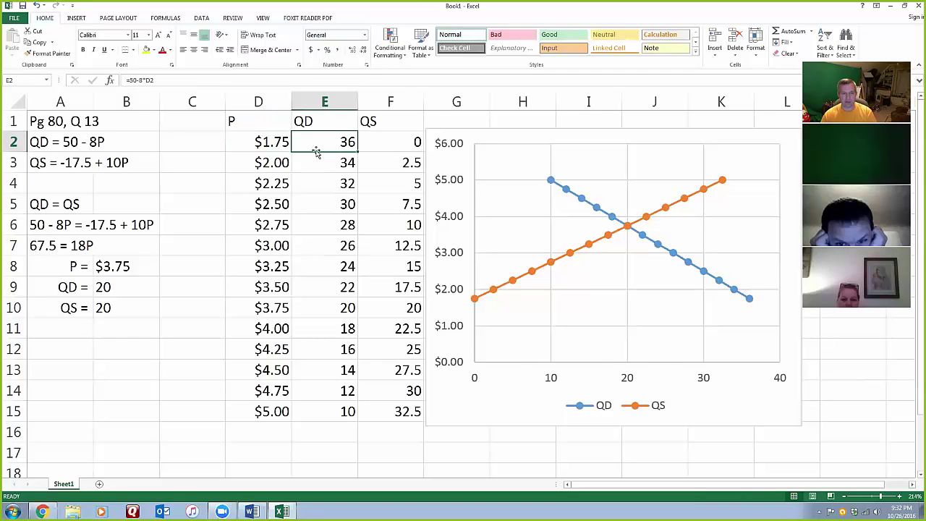
left_click(384, 137)
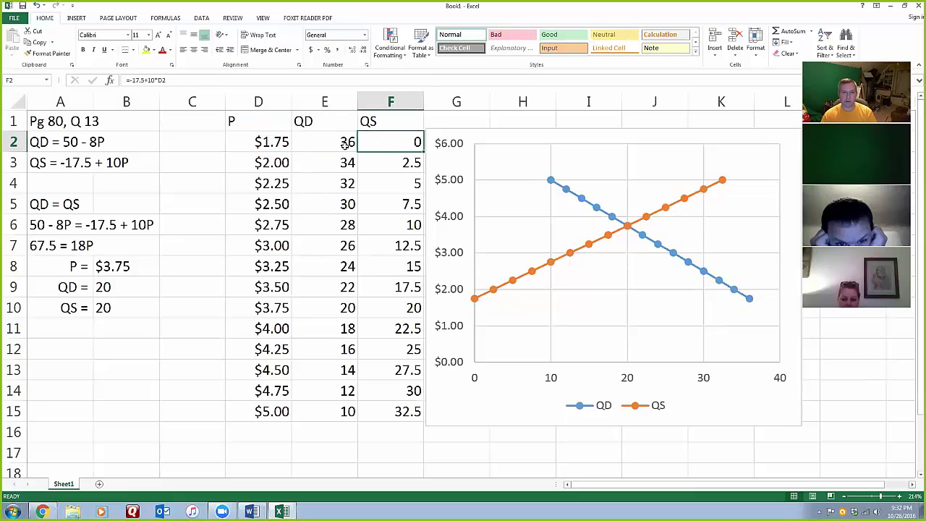
left_click(298, 143)
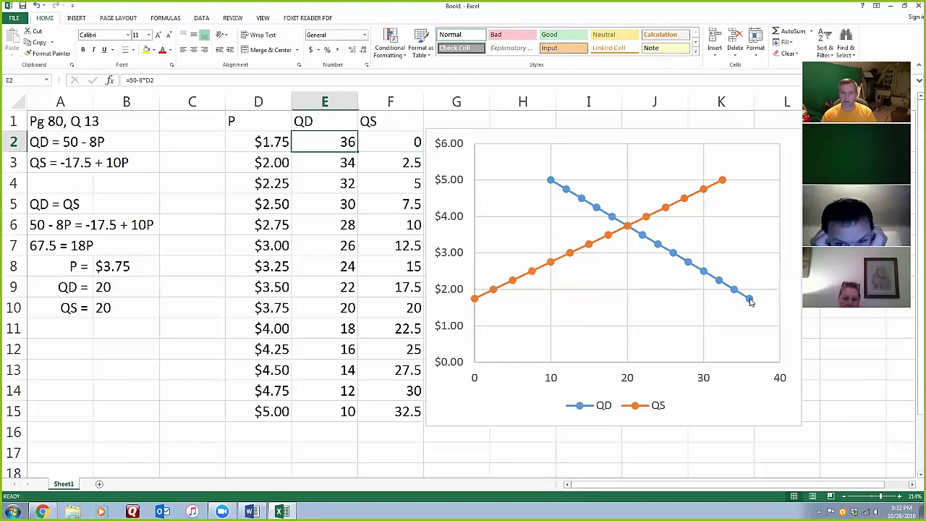
mouse_move(631, 229)
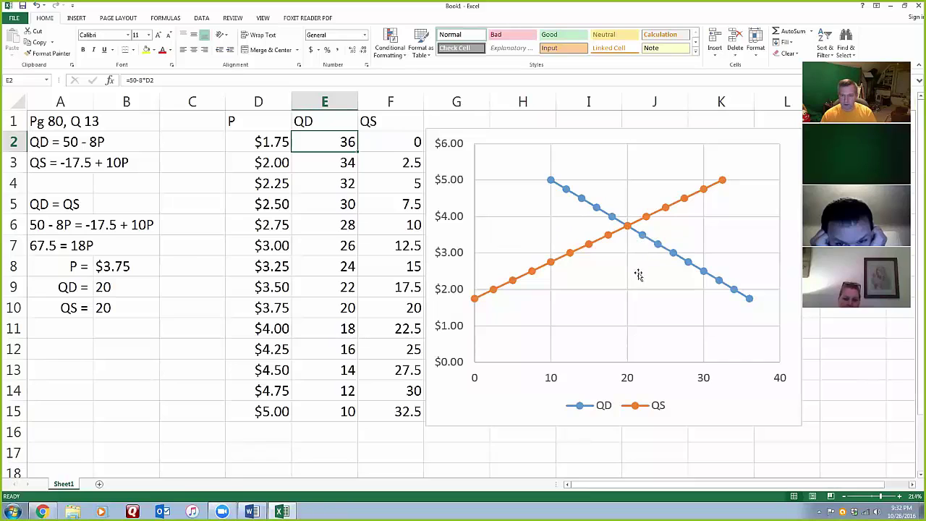
mouse_move(630, 230)
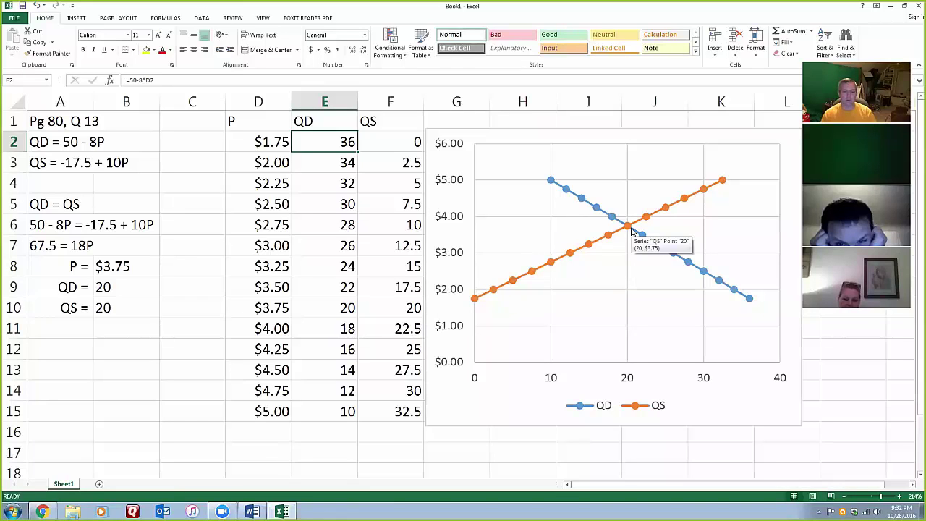